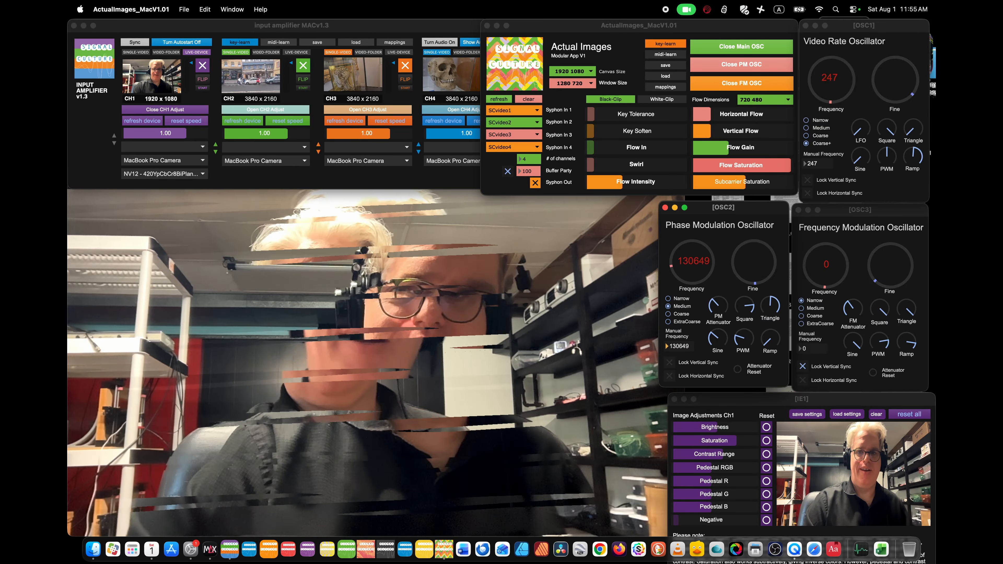
# Lock vertical sync on the video rate and phase modulation oscillators; set their frequencies to 65058 and 732, and the frequency modulation oscillator to 75.
pyautogui.moveTo(679, 347); pyautogui.dragTo(679, 371)
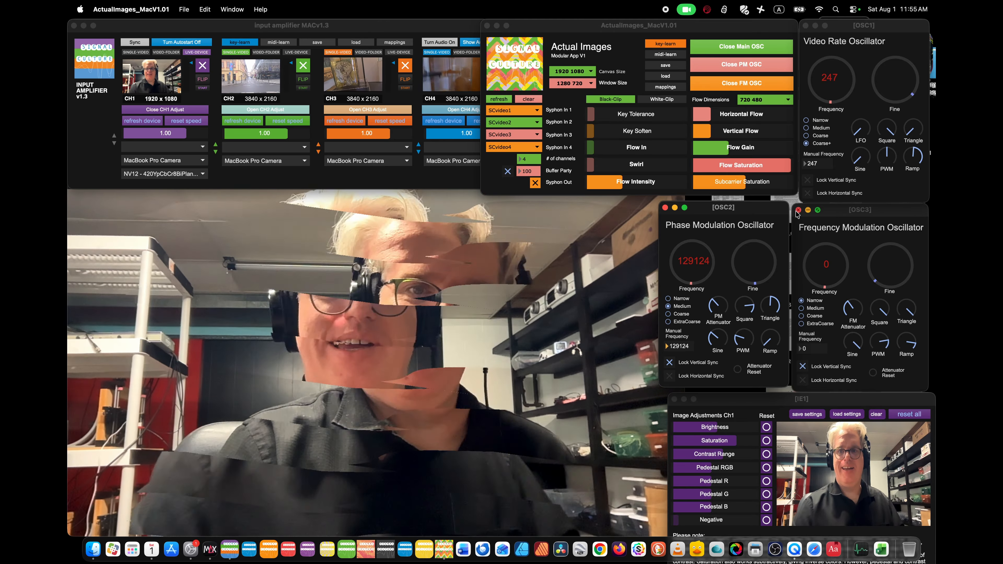
pyautogui.click(807, 181)
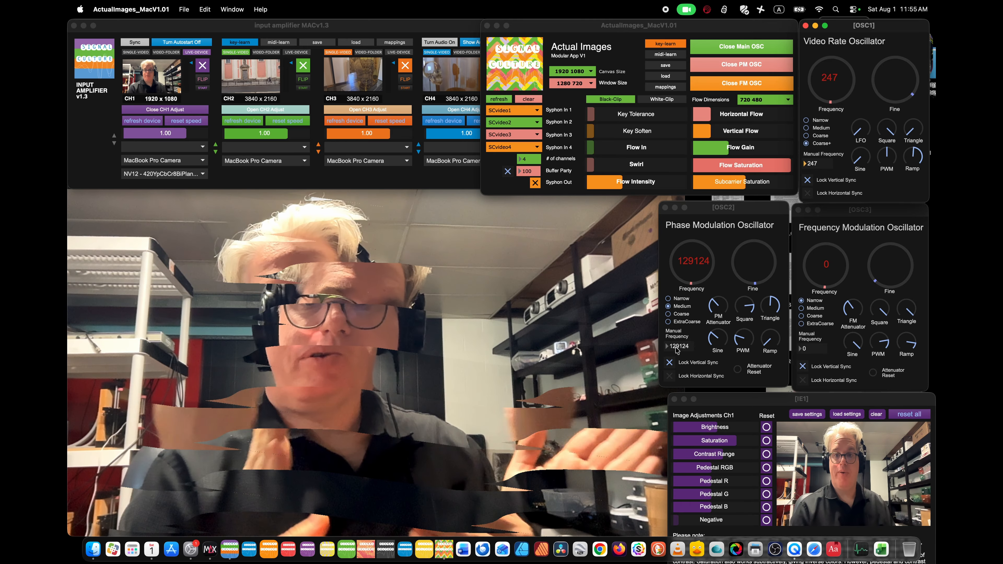
pyautogui.moveTo(691, 265); pyautogui.dragTo(691, 279)
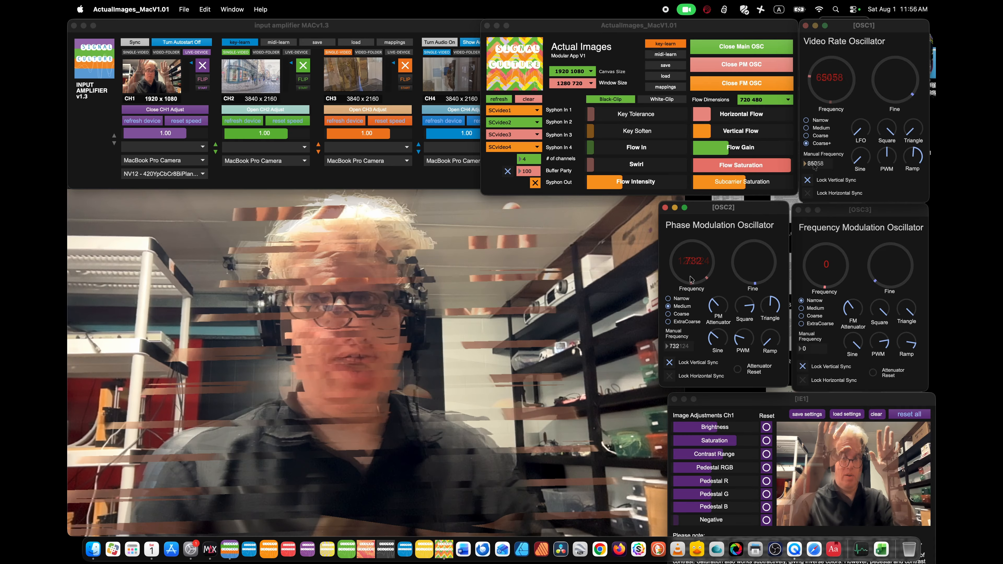
pyautogui.moveTo(804, 349)
pyautogui.mouseDown()
pyautogui.moveTo(805, 253)
pyautogui.moveTo(804, 308)
pyautogui.mouseUp()
pyautogui.moveTo(830, 256); pyautogui.dragTo(829, 271)
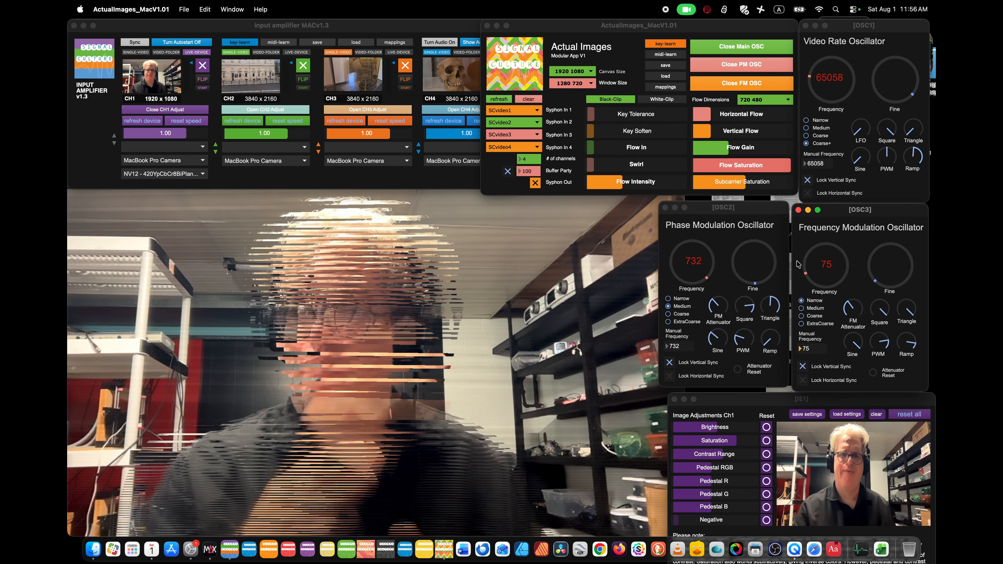
# Reduce the number of channels to 1 and turn off Buffer Party.
pyautogui.moveTo(523, 160); pyautogui.dragTo(525, 166)
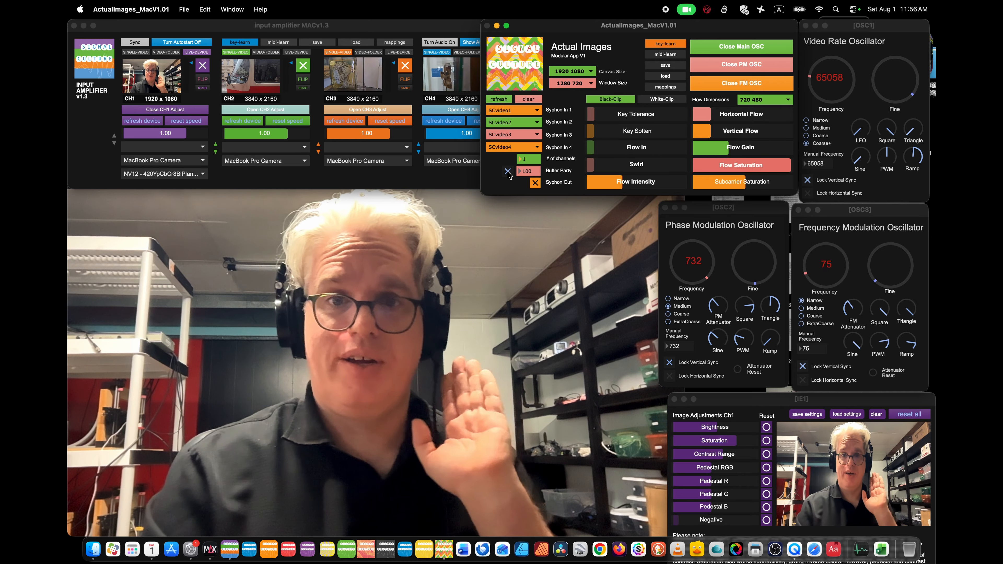
pyautogui.click(507, 171)
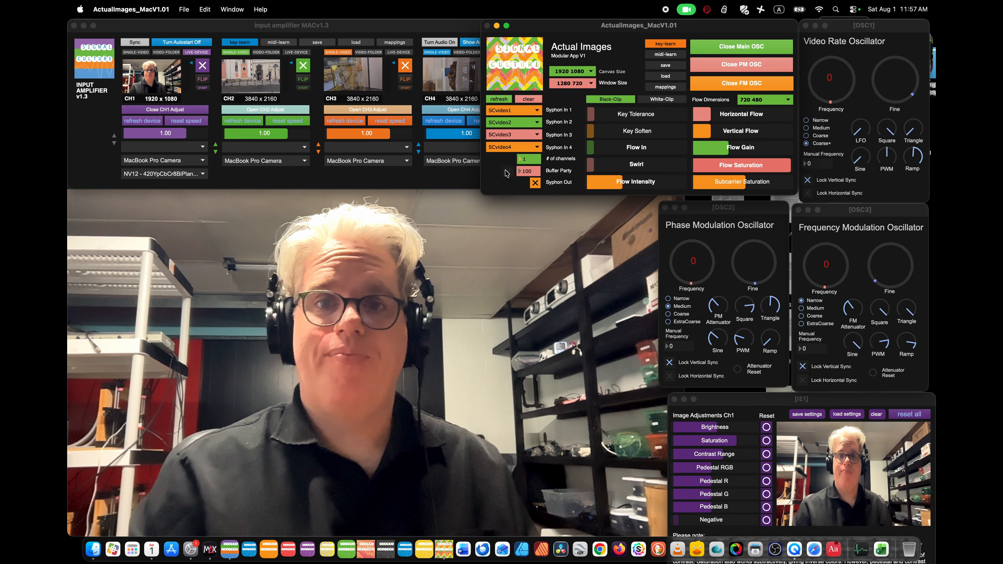
# Raise Flow In gradually to its maximum.
pyautogui.moveTo(597, 152); pyautogui.dragTo(637, 150)
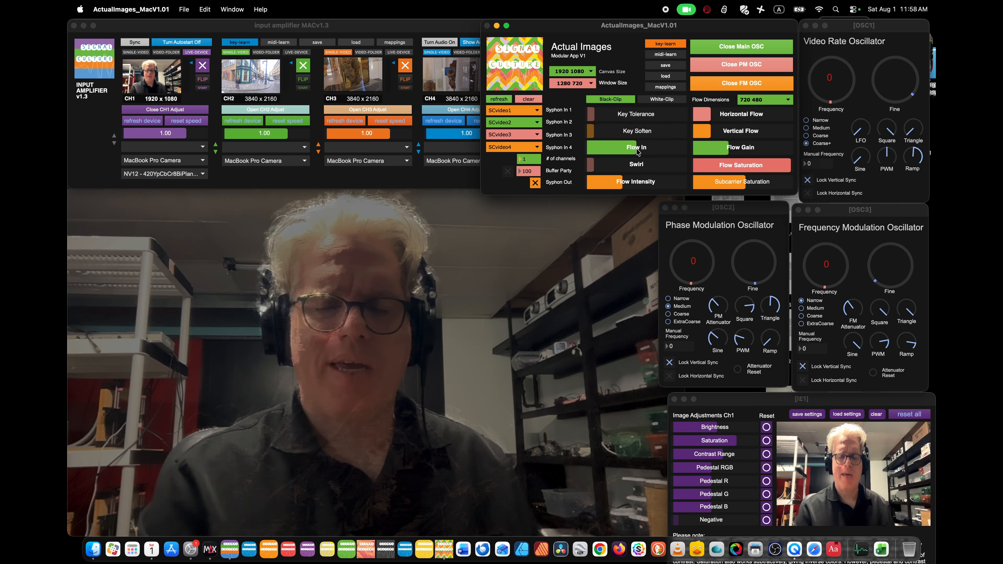
pyautogui.moveTo(639, 149); pyautogui.dragTo(685, 149)
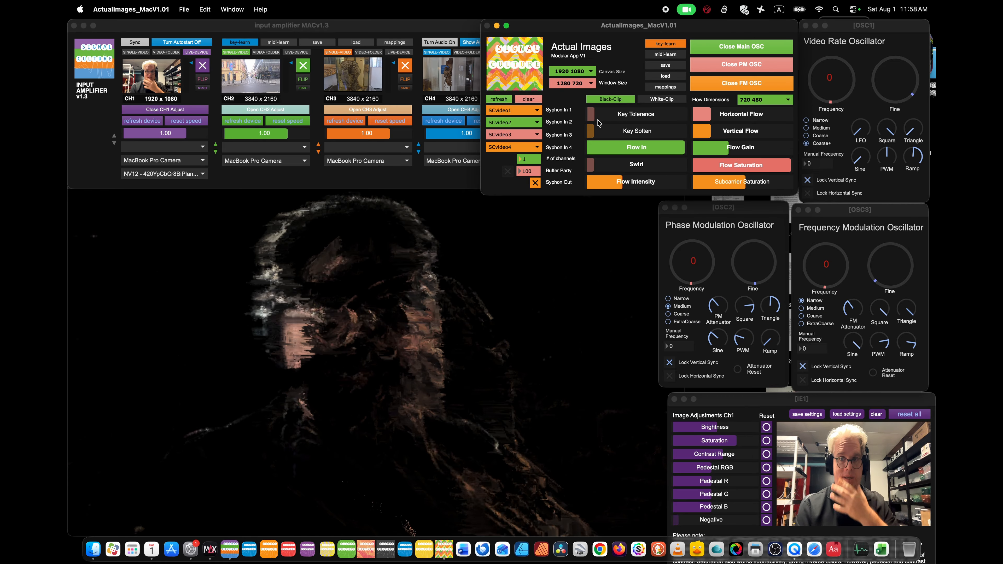
pyautogui.moveTo(645, 147); pyautogui.dragTo(685, 148)
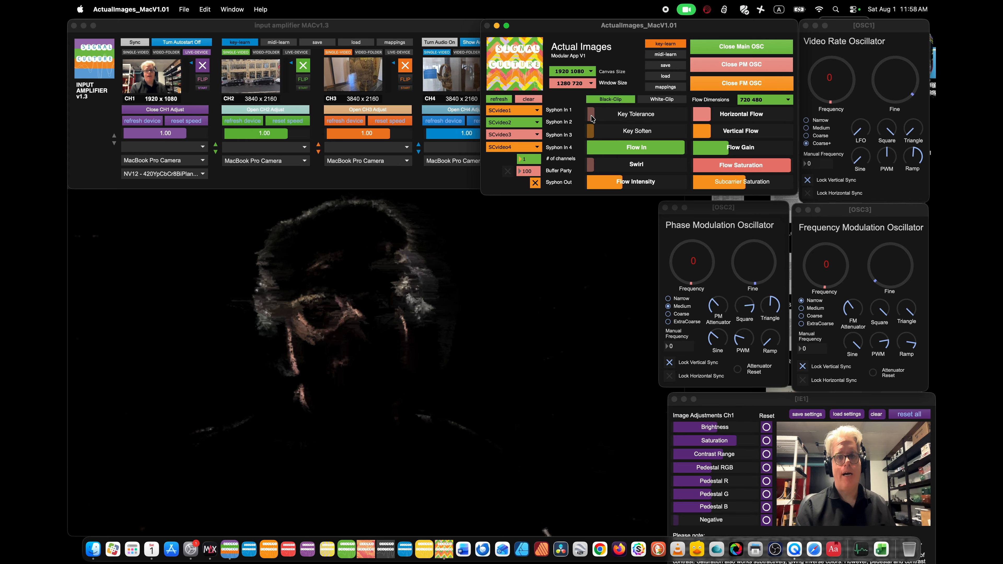
# Raise Key Tolerance to about half and Key Soften to about 20 percent, trying White-Clip before returning to Black-Clip.
pyautogui.moveTo(593, 115); pyautogui.dragTo(628, 116)
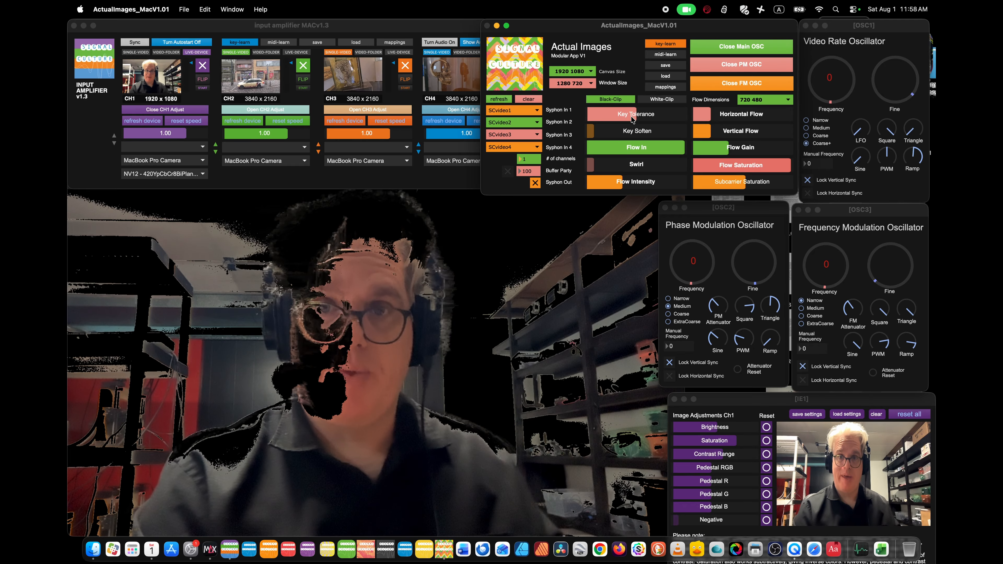
pyautogui.click(652, 101)
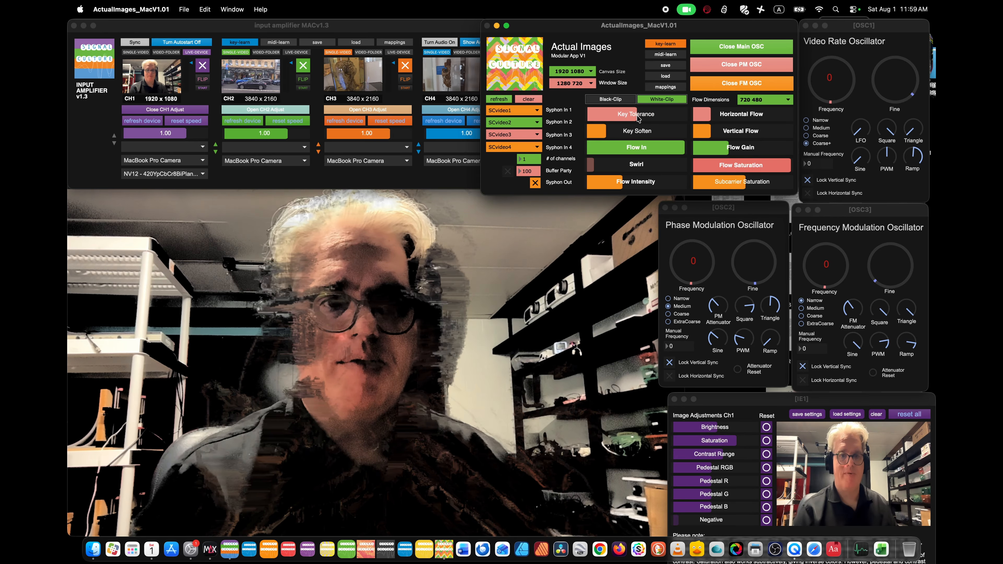
pyautogui.press('b')
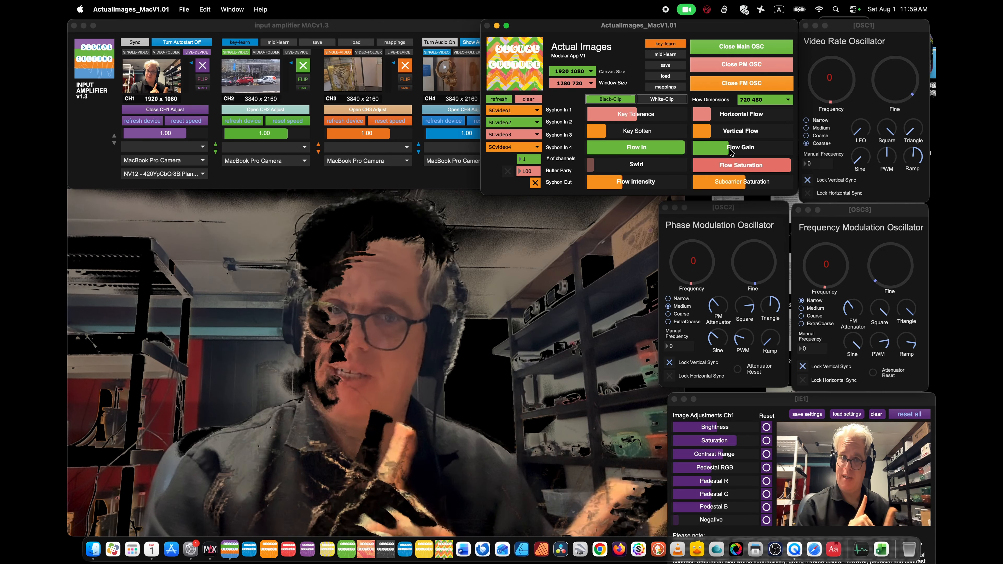
# Sweep Flow Gain and Flow Intensity between low and high levels, leaving the gain at maximum and the intensity just under half.
pyautogui.moveTo(732, 152); pyautogui.dragTo(791, 150)
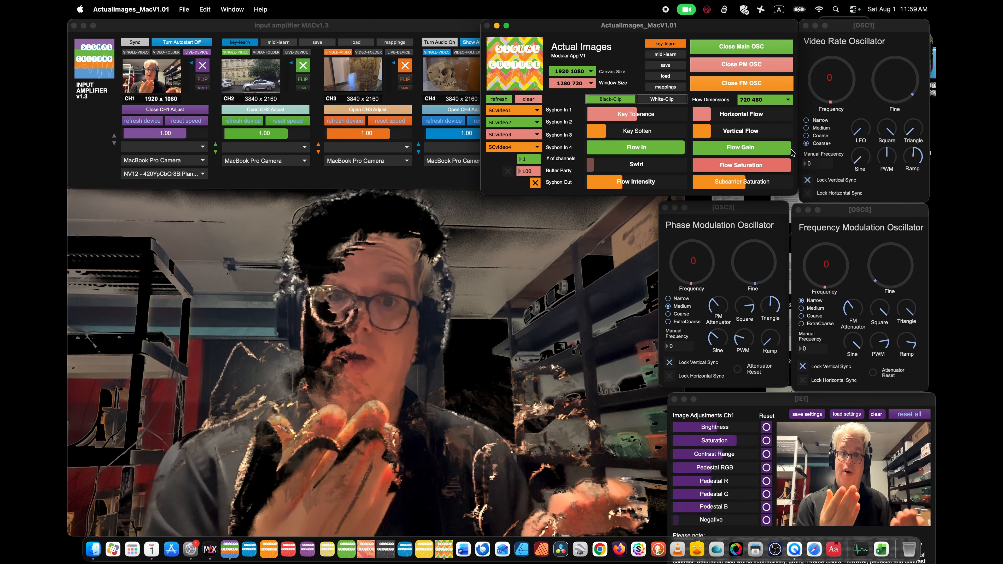
pyautogui.moveTo(790, 151); pyautogui.dragTo(718, 150)
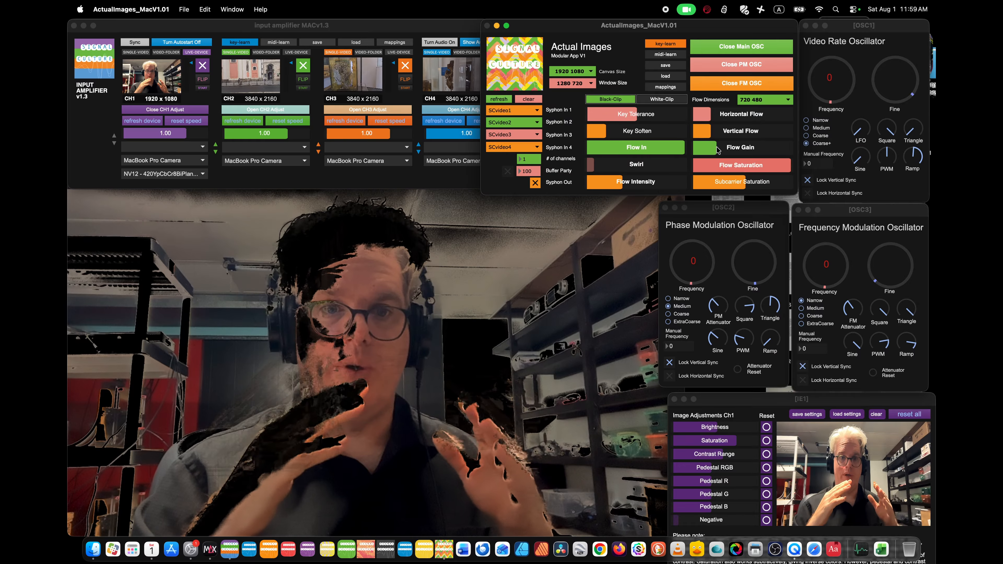
pyautogui.moveTo(718, 150); pyautogui.dragTo(790, 150)
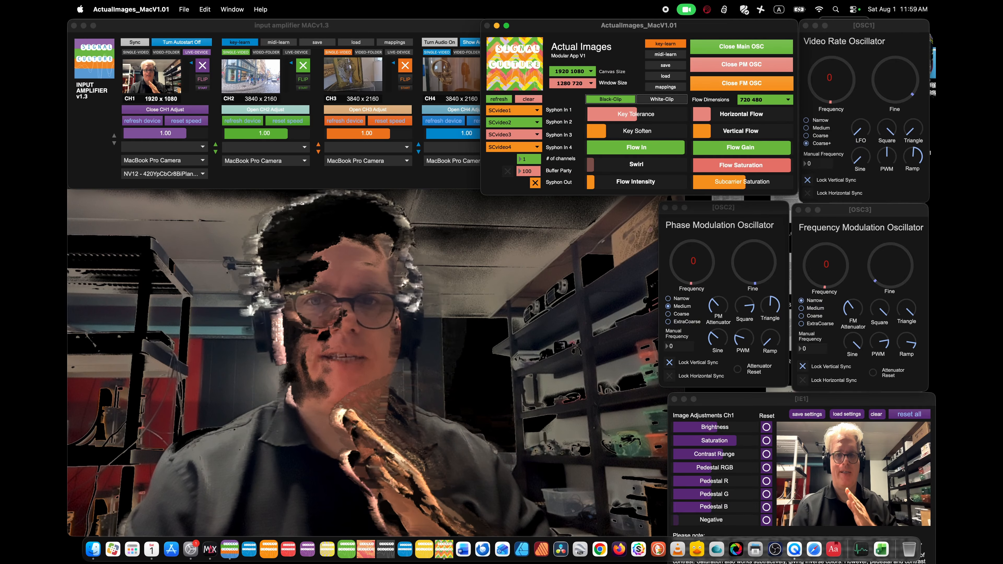
pyautogui.click(684, 184)
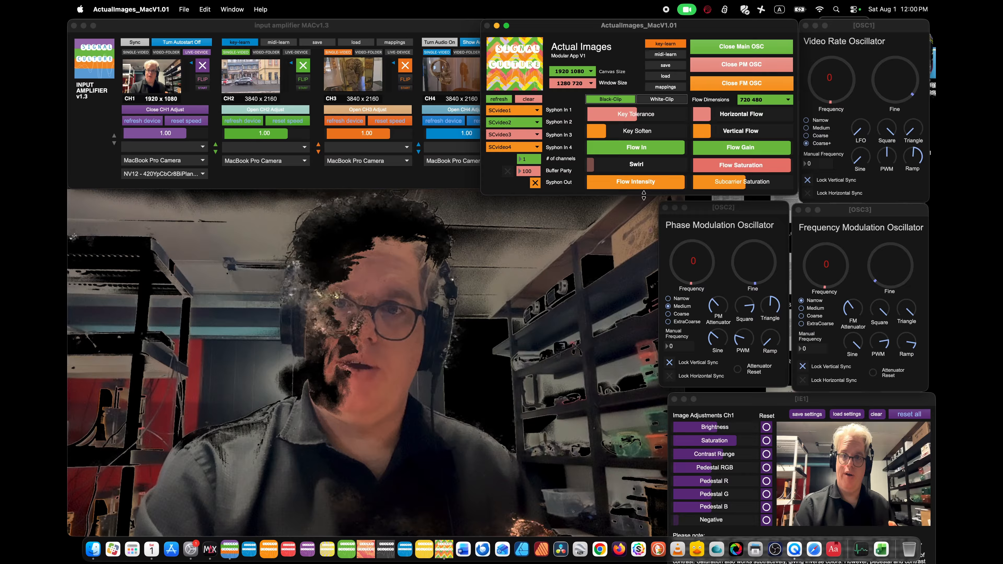
pyautogui.click(630, 182)
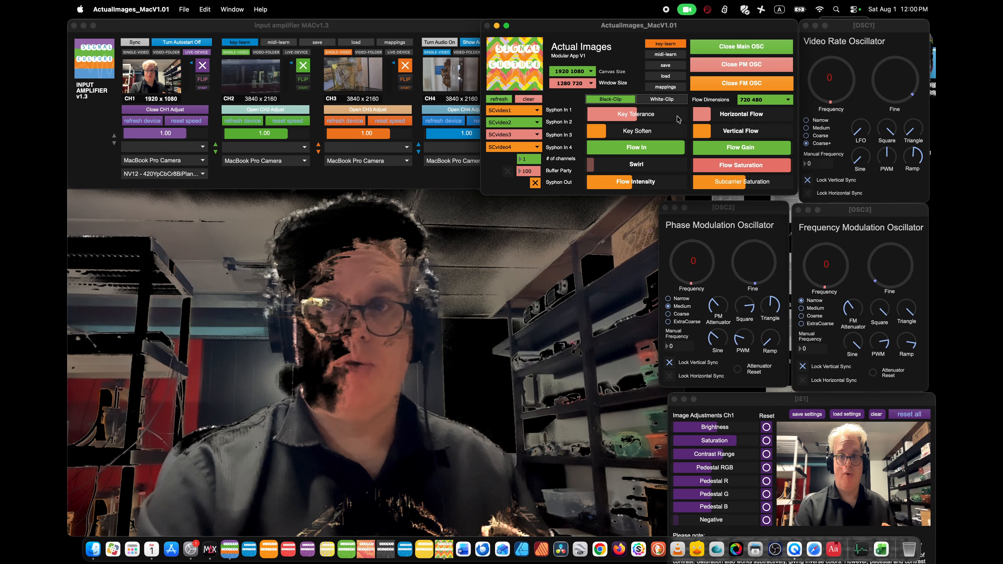
# Try Horizontal Flow and Vertical Flow separately at full strength, and leave both at maximum.
pyautogui.moveTo(711, 114); pyautogui.dragTo(791, 114)
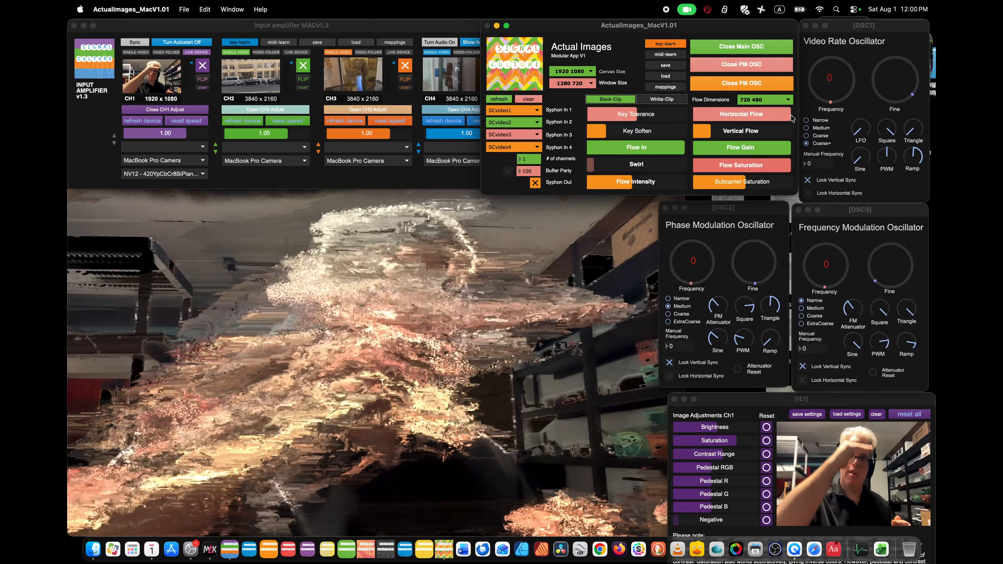
pyautogui.moveTo(711, 133); pyautogui.dragTo(700, 135)
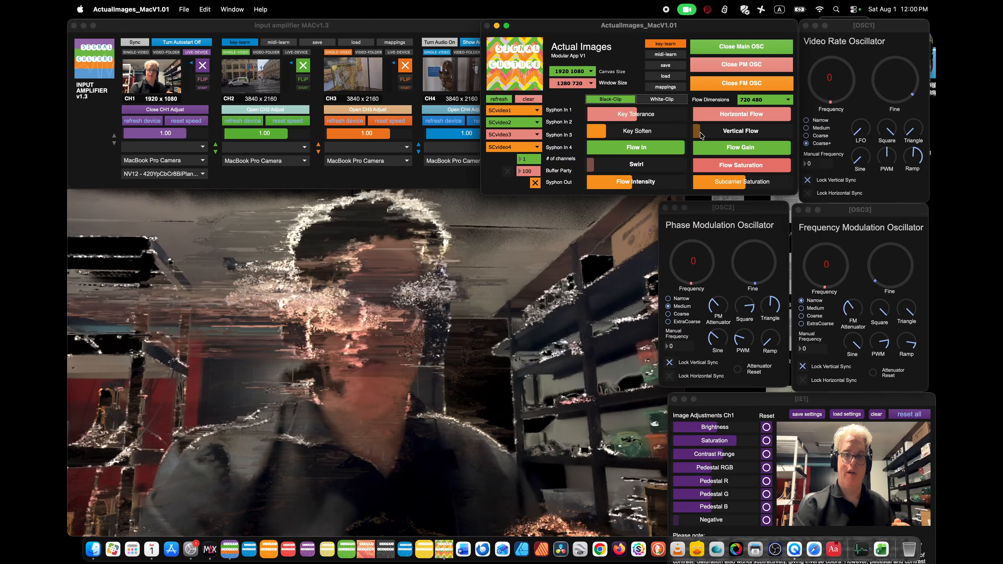
pyautogui.moveTo(700, 134); pyautogui.dragTo(791, 131)
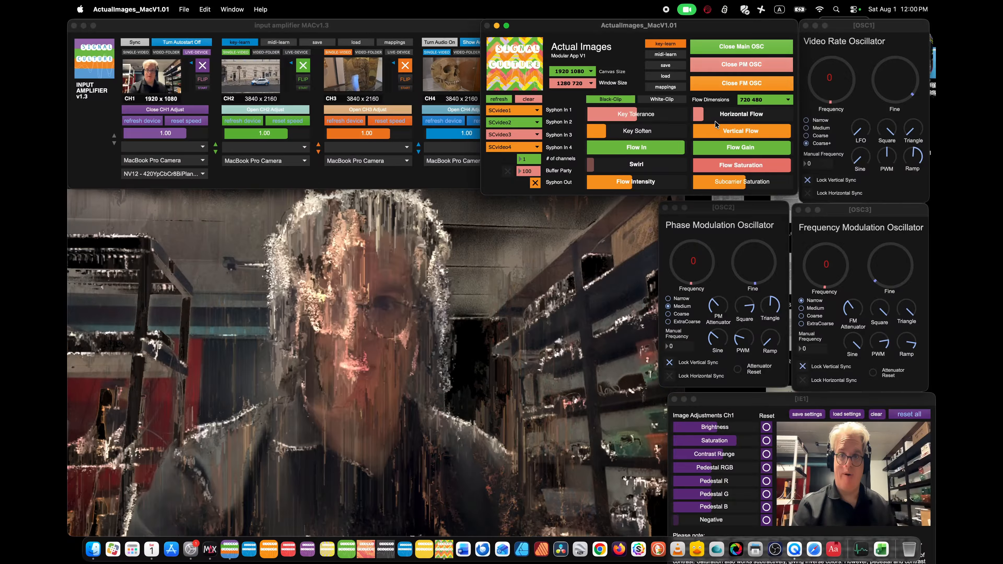
pyautogui.moveTo(758, 119); pyautogui.dragTo(791, 119)
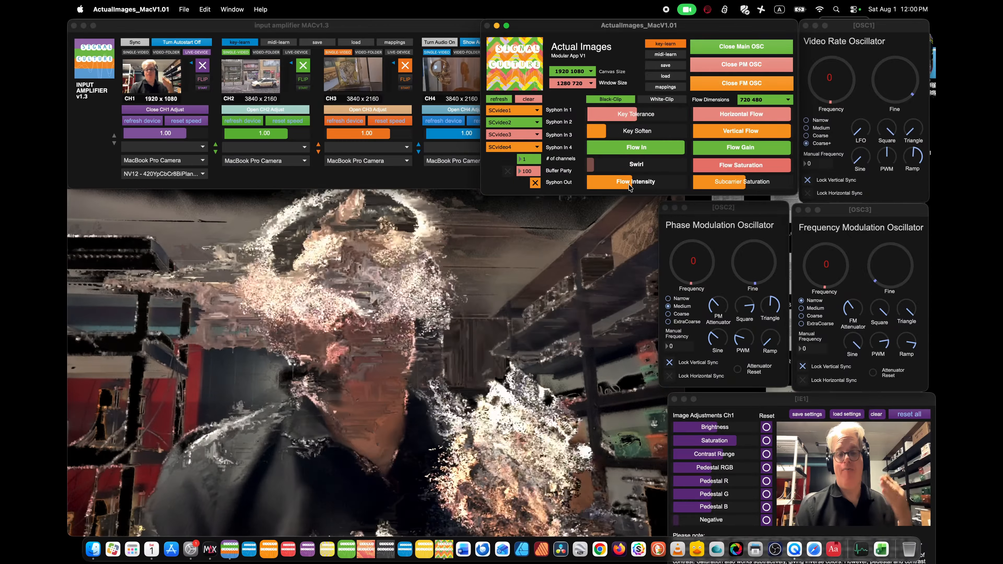
# Raise Swirl to just over a third and sweep Flow Intensity between low and maximum, leaving the intensity just under half.
pyautogui.moveTo(629, 186); pyautogui.dragTo(601, 188)
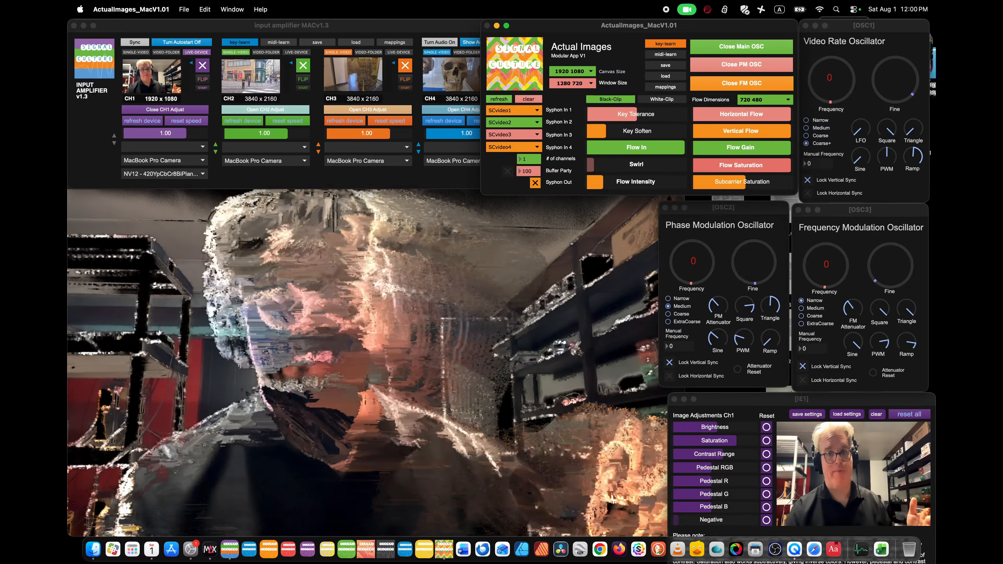
pyautogui.moveTo(600, 186); pyautogui.dragTo(685, 186)
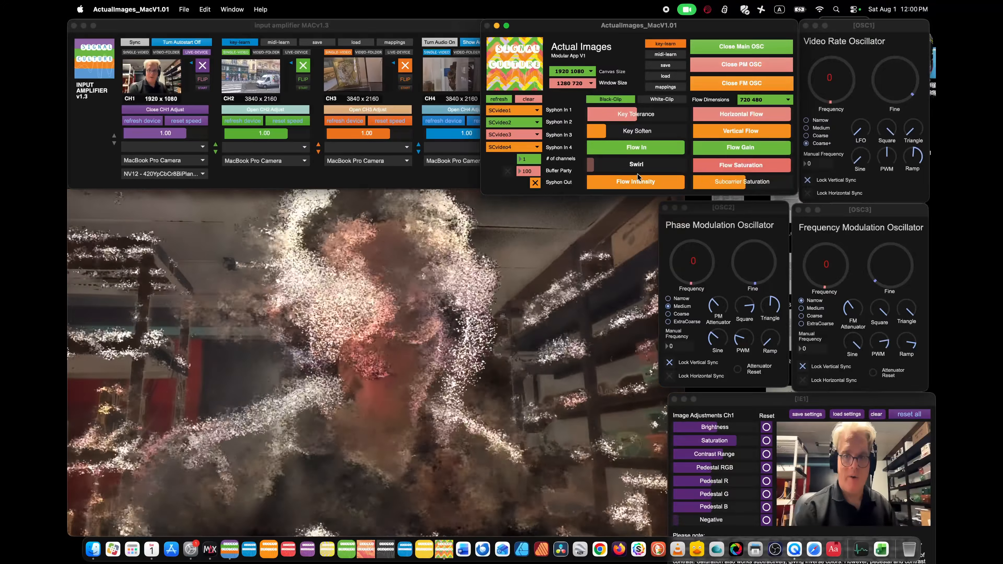
pyautogui.moveTo(619, 169); pyautogui.dragTo(625, 168)
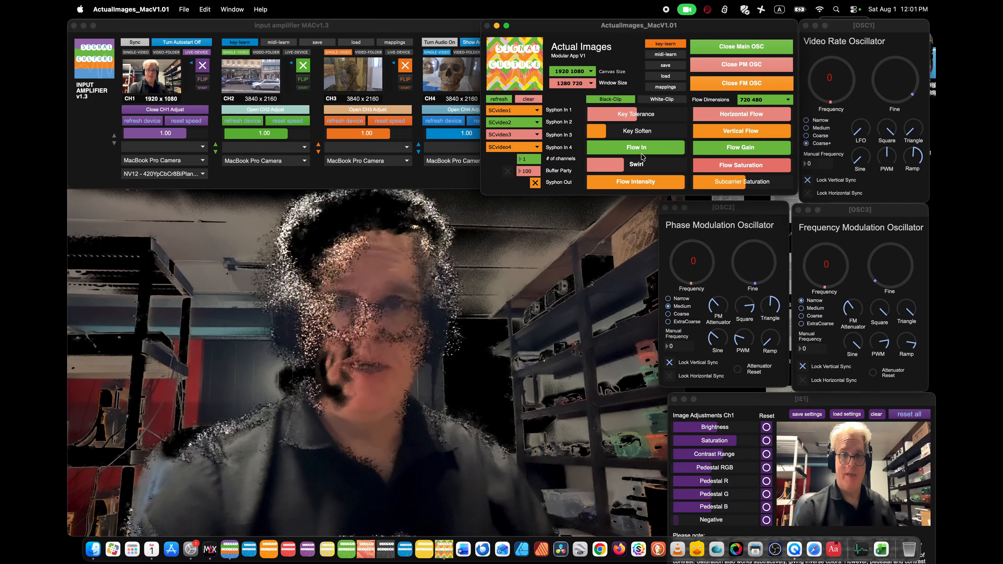
pyautogui.click(636, 183)
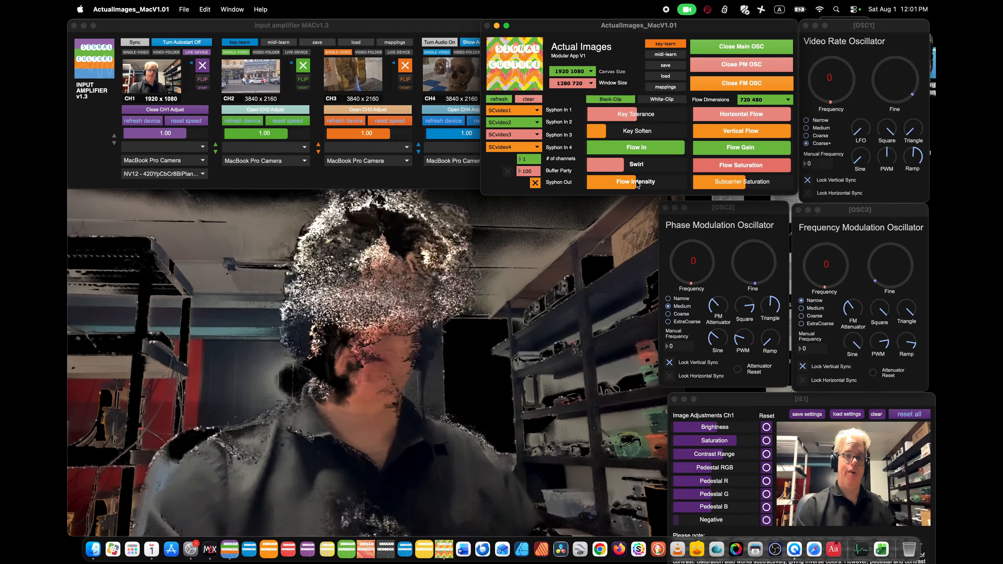
pyautogui.moveTo(637, 183); pyautogui.dragTo(684, 182)
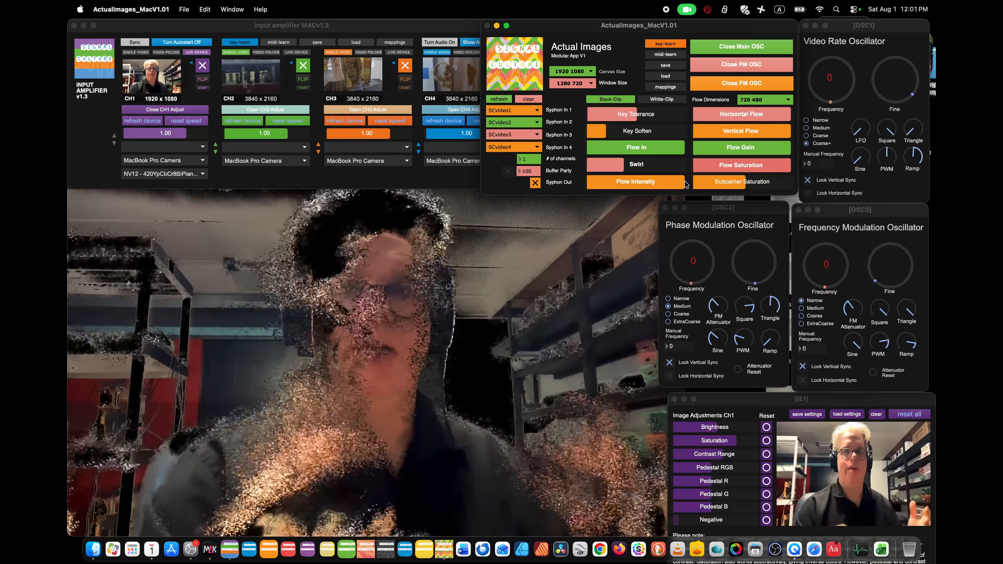
pyautogui.moveTo(685, 183); pyautogui.dragTo(676, 183)
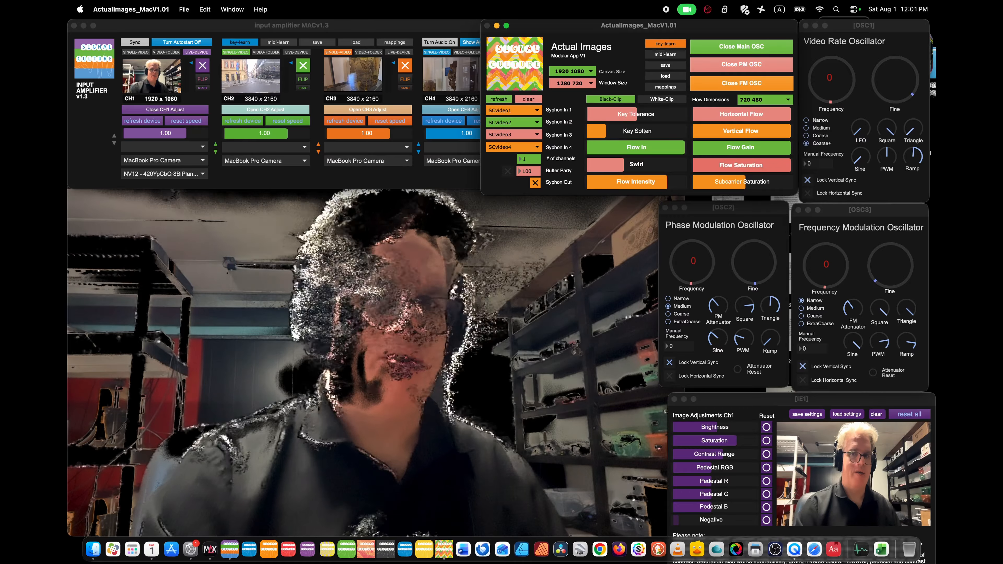
pyautogui.moveTo(668, 183); pyautogui.dragTo(660, 182)
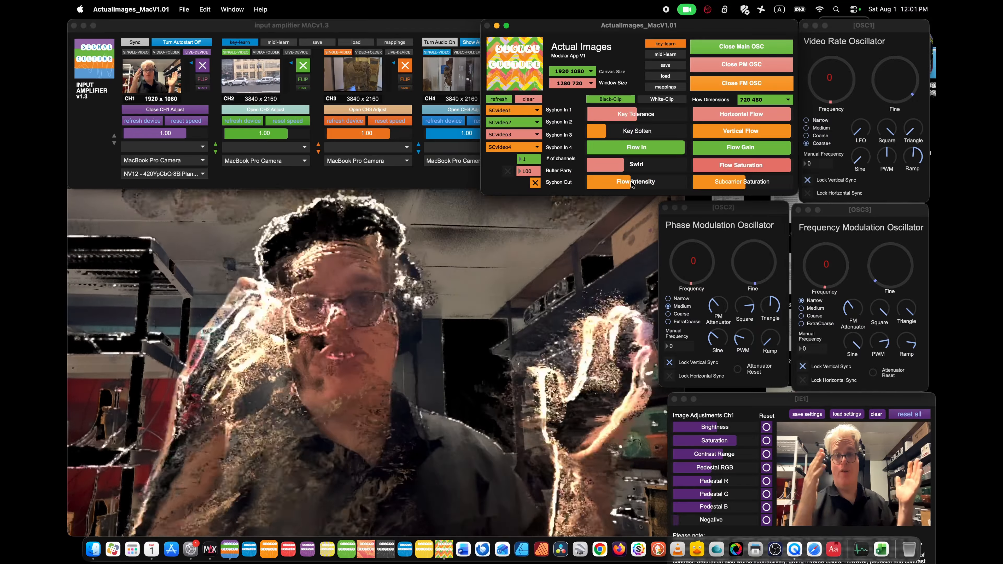
# Lower Vertical Flow and Horizontal Flow to about 70 percent and raise Flow Intensity to about 70 percent.
pyautogui.click(762, 131)
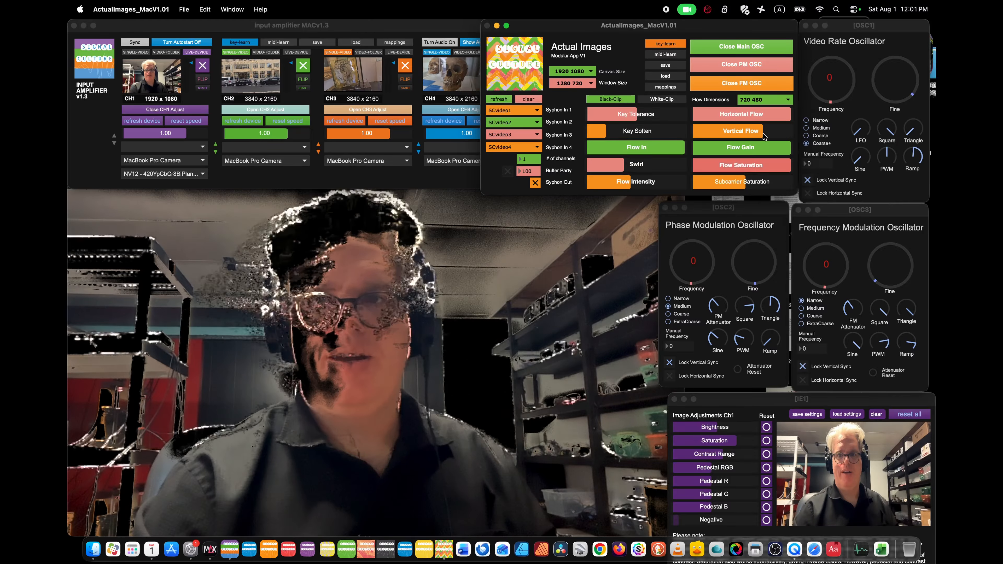
pyautogui.click(763, 114)
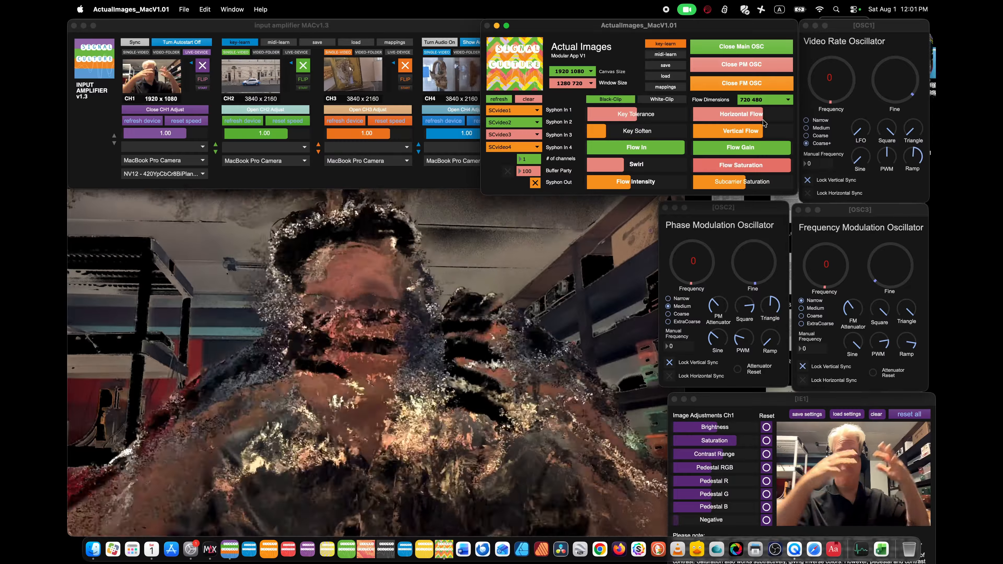
pyautogui.click(654, 184)
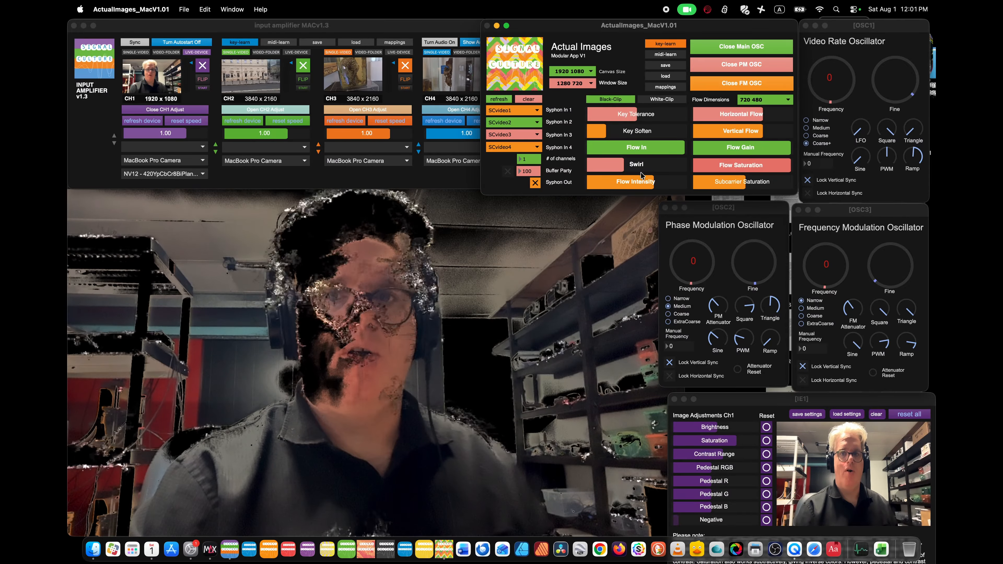
# Set Flow Intensity to about half and sweep Swirl from maximum to minimum, leaving Swirl at about three quarters.
pyautogui.moveTo(643, 178)
pyautogui.mouseDown()
pyautogui.moveTo(632, 175)
pyautogui.moveTo(684, 166)
pyautogui.mouseUp()
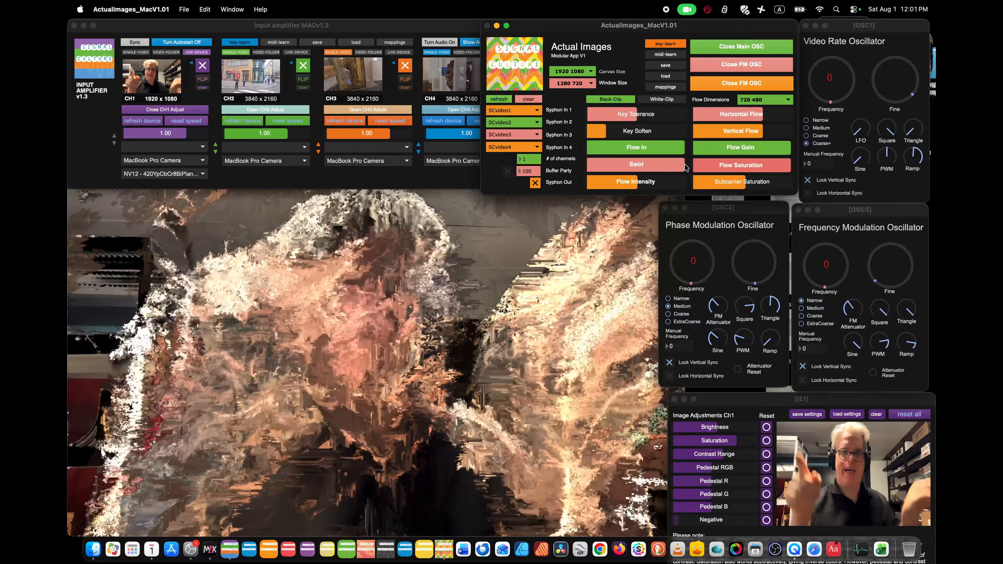
pyautogui.moveTo(677, 164); pyautogui.dragTo(590, 164)
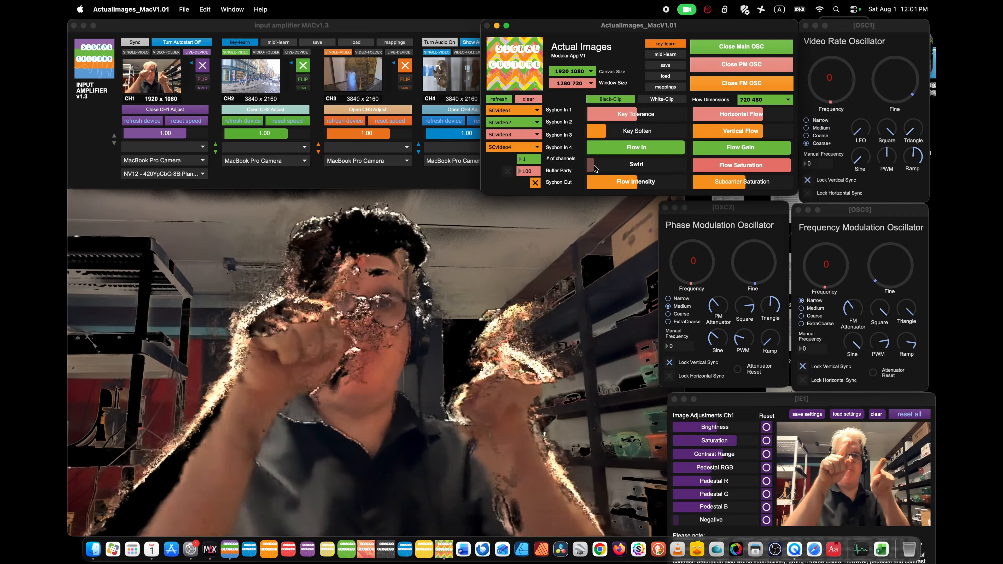
pyautogui.moveTo(595, 166); pyautogui.dragTo(663, 165)
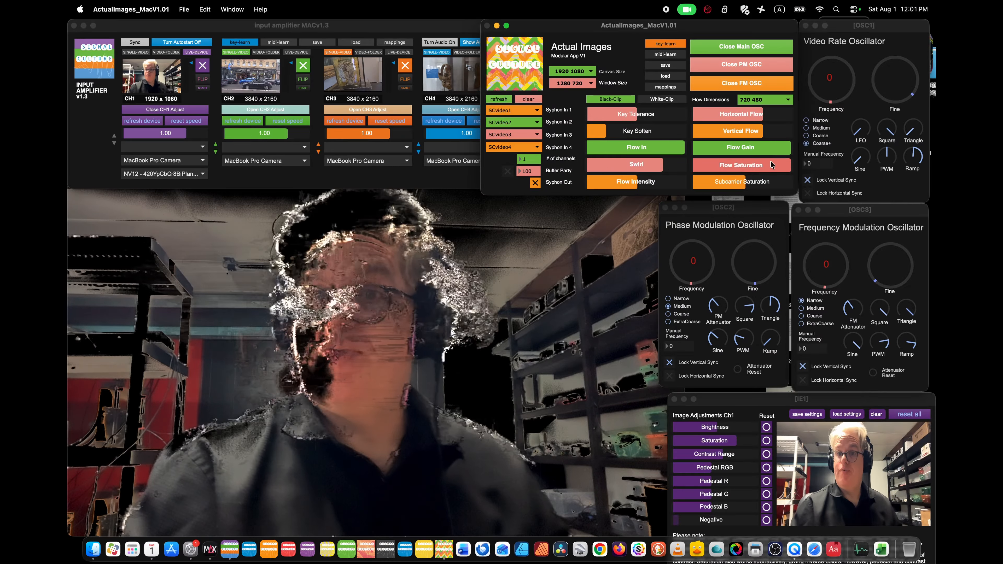
# Lower Flow Saturation to near its minimum and set Flow In to maximum.
pyautogui.moveTo(776, 172); pyautogui.dragTo(701, 172)
pyautogui.moveTo(617, 147)
pyautogui.mouseDown()
pyautogui.moveTo(591, 147)
pyautogui.moveTo(683, 147)
pyautogui.mouseUp()
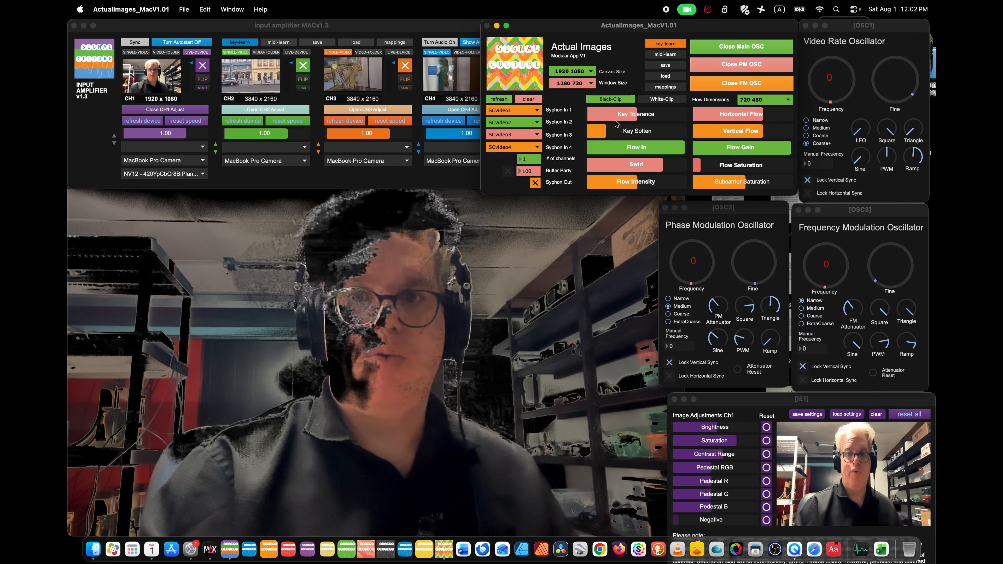
# Raise Flow Saturation to maximum in stages with Key Tolerance near its minimum, and return Key Tolerance to about half.
pyautogui.moveTo(615, 122); pyautogui.dragTo(592, 116)
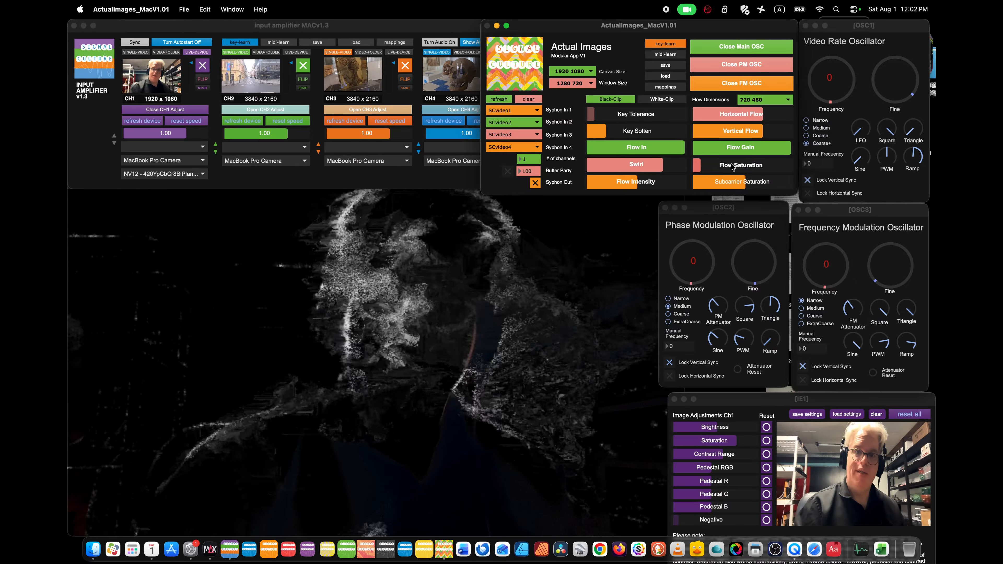
pyautogui.moveTo(731, 165); pyautogui.dragTo(712, 165)
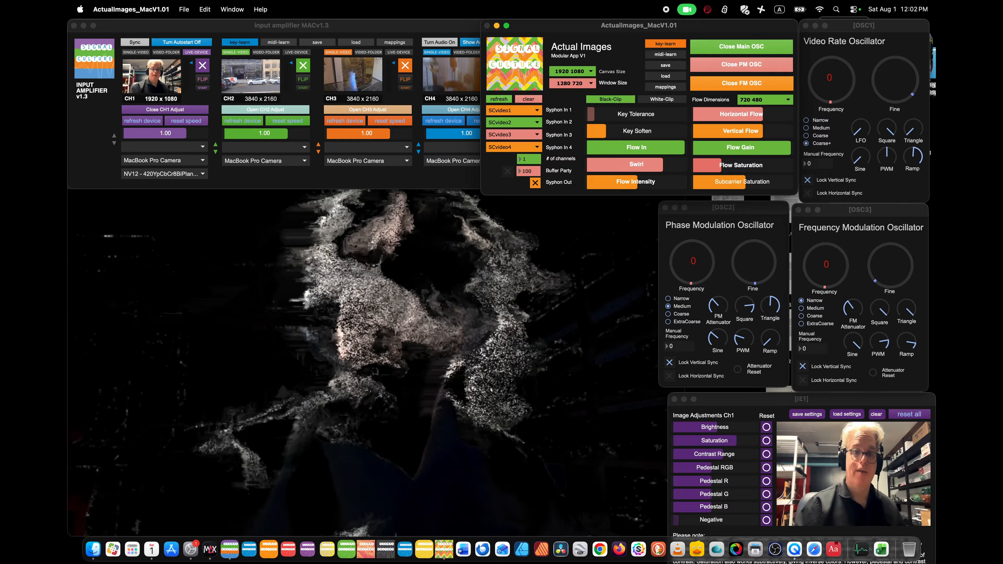
pyautogui.moveTo(711, 165); pyautogui.dragTo(791, 166)
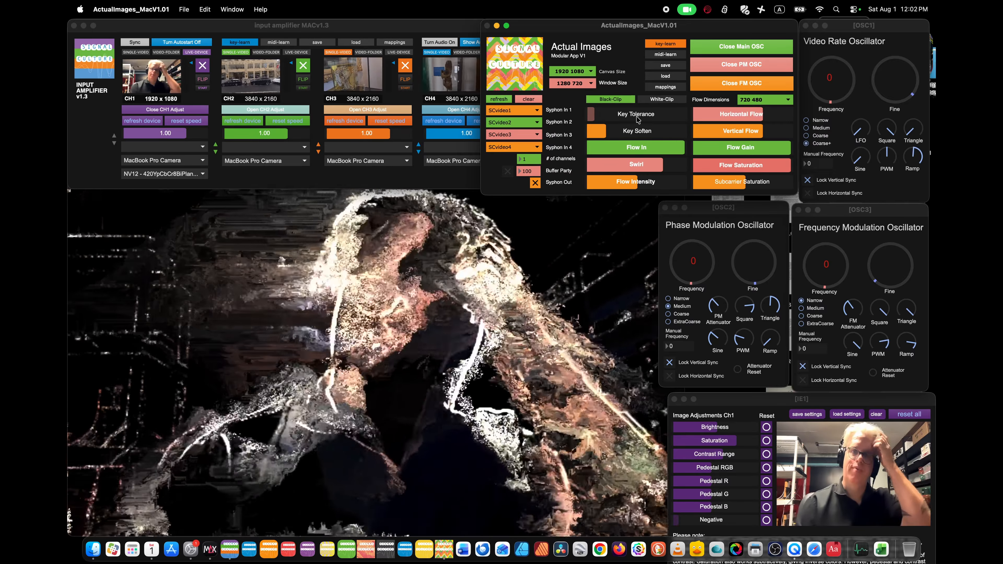
pyautogui.moveTo(638, 119); pyautogui.dragTo(646, 116)
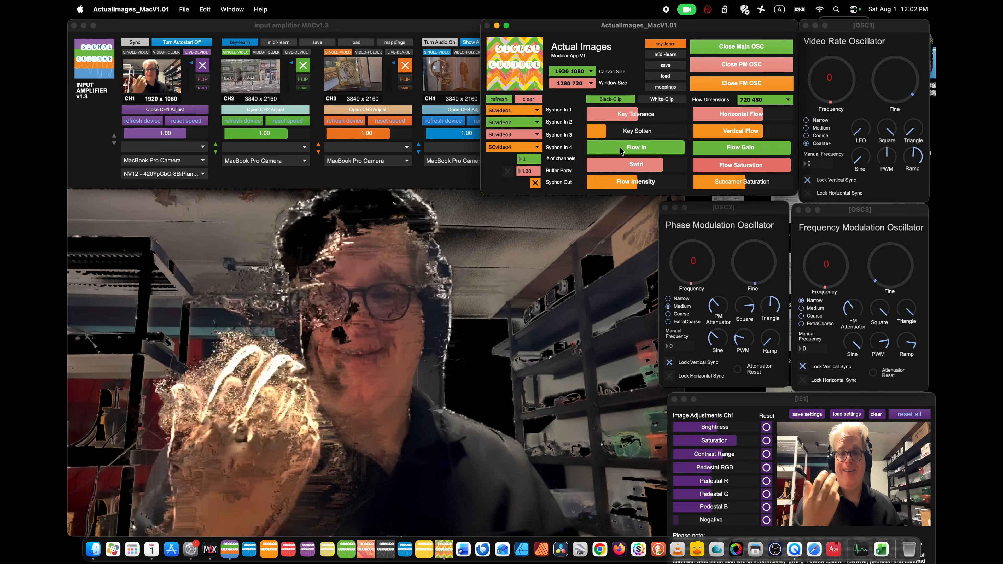
# Adjust the Video Rate Oscillator's manual frequency to 3579548 and back down to 3579547, leaving its vertical sync unlocked.
pyautogui.click(817, 166)
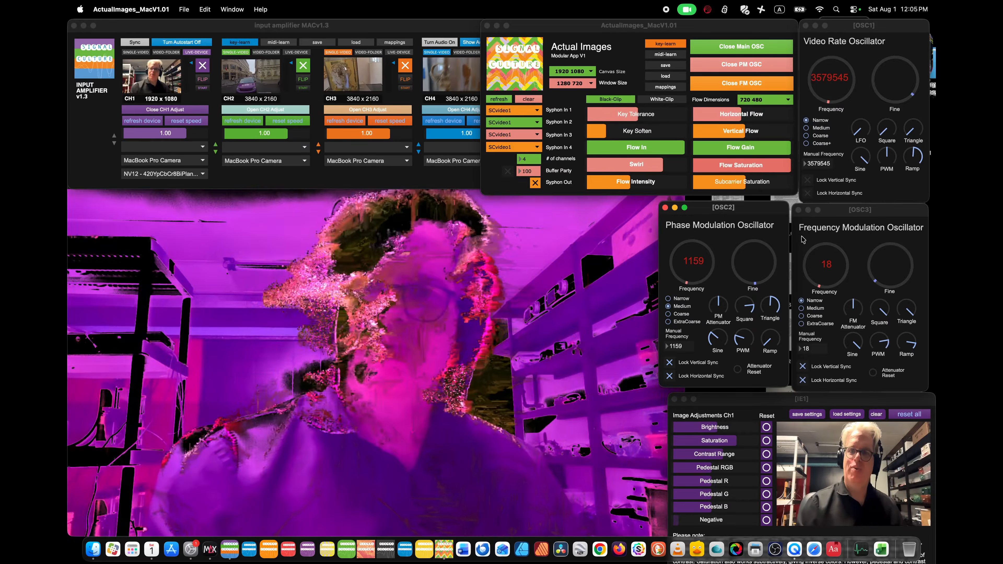
pyautogui.click(832, 166)
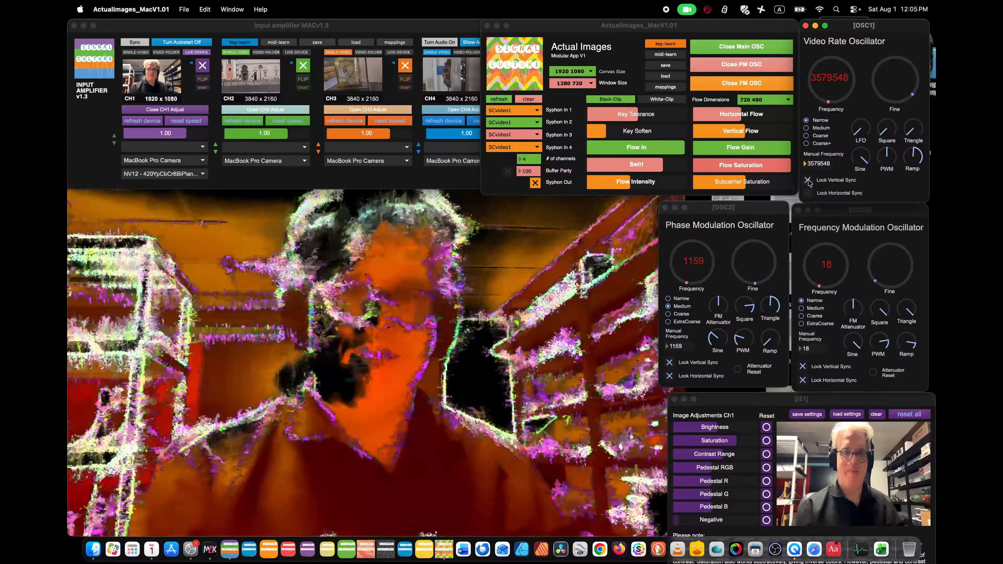
pyautogui.click(808, 181)
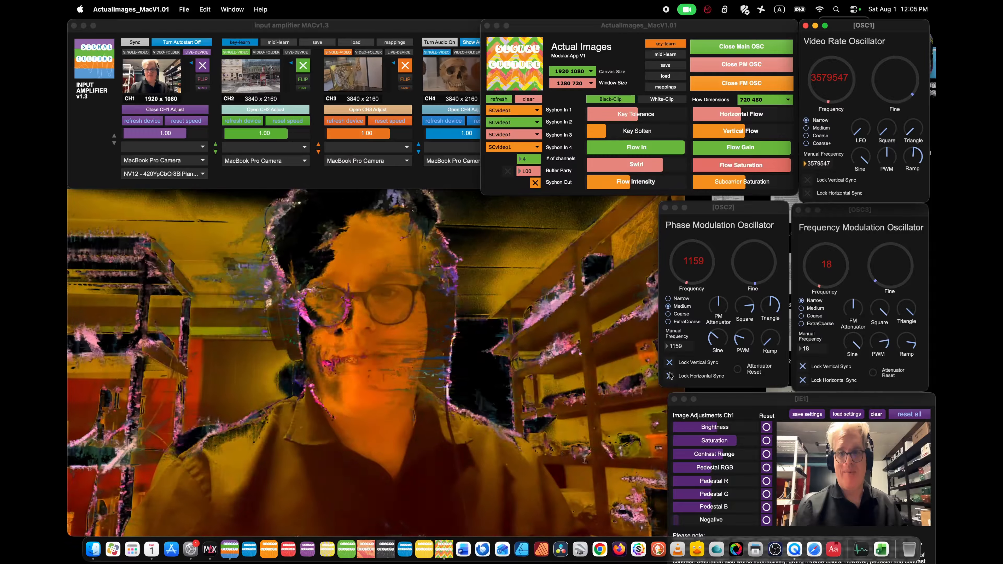
# Run the Phase Modulation Oscillator with both syncs unlocked, a higher PM Attenuator and the frequency raised to 357.
pyautogui.click(669, 375)
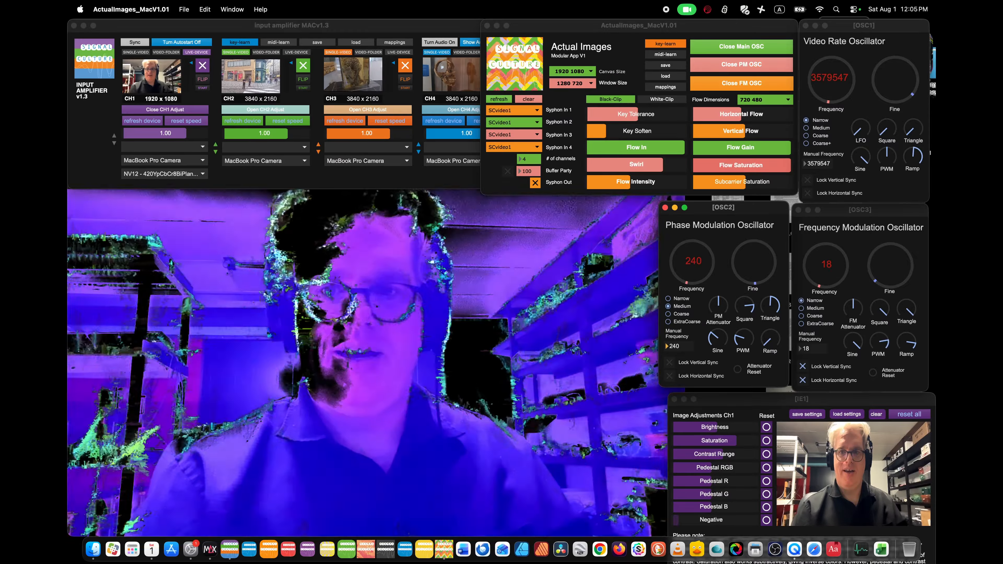
pyautogui.moveTo(718, 306); pyautogui.dragTo(718, 301)
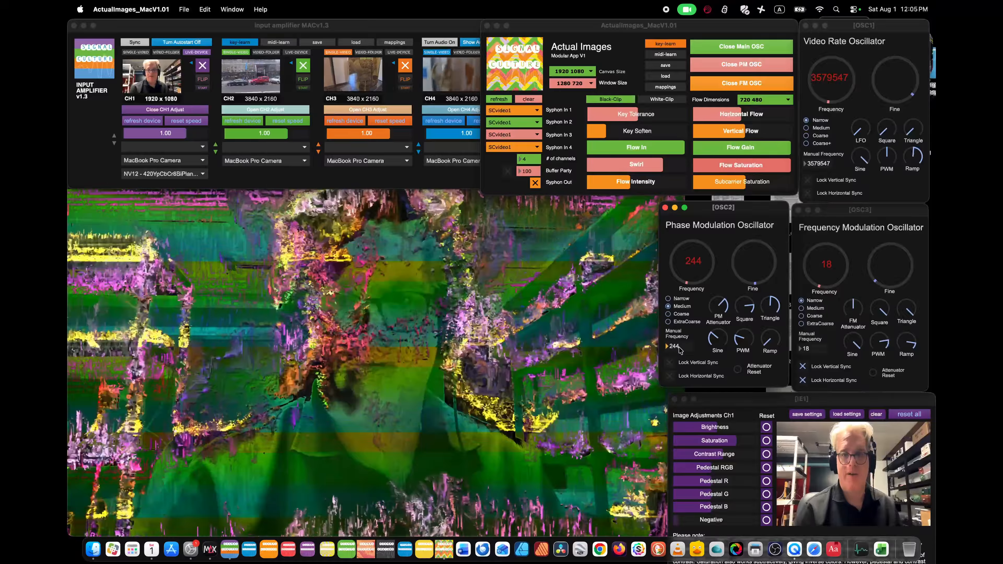
pyautogui.moveTo(679, 349); pyautogui.dragTo(679, 308)
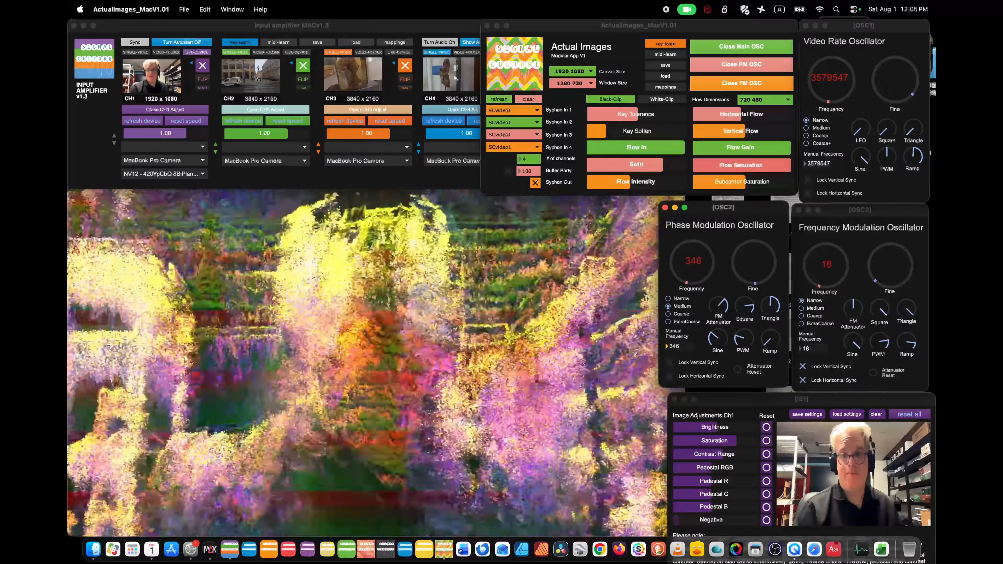
pyautogui.moveTo(673, 346); pyautogui.dragTo(673, 341)
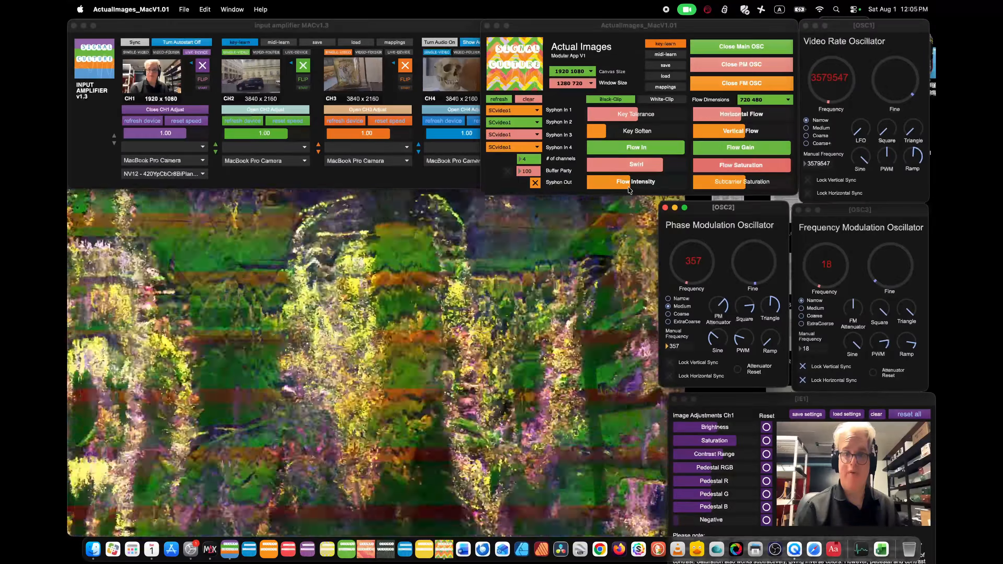
# Raise Flow Intensity and Horizontal Flow to maximum and Vertical Flow to just over three quarters.
pyautogui.click(629, 187)
pyautogui.moveTo(673, 184); pyautogui.dragTo(685, 184)
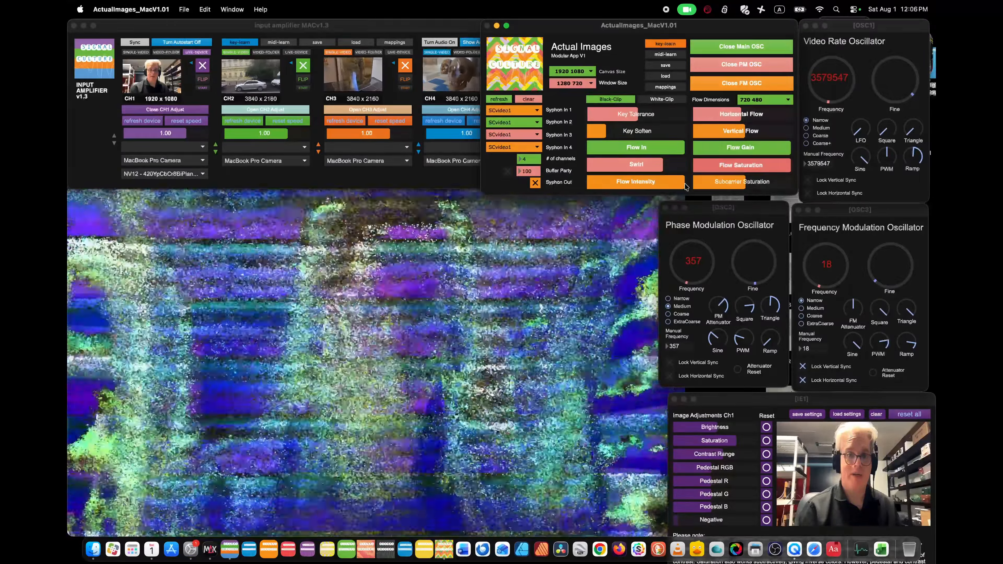
pyautogui.click(770, 133)
pyautogui.moveTo(757, 115); pyautogui.dragTo(791, 114)
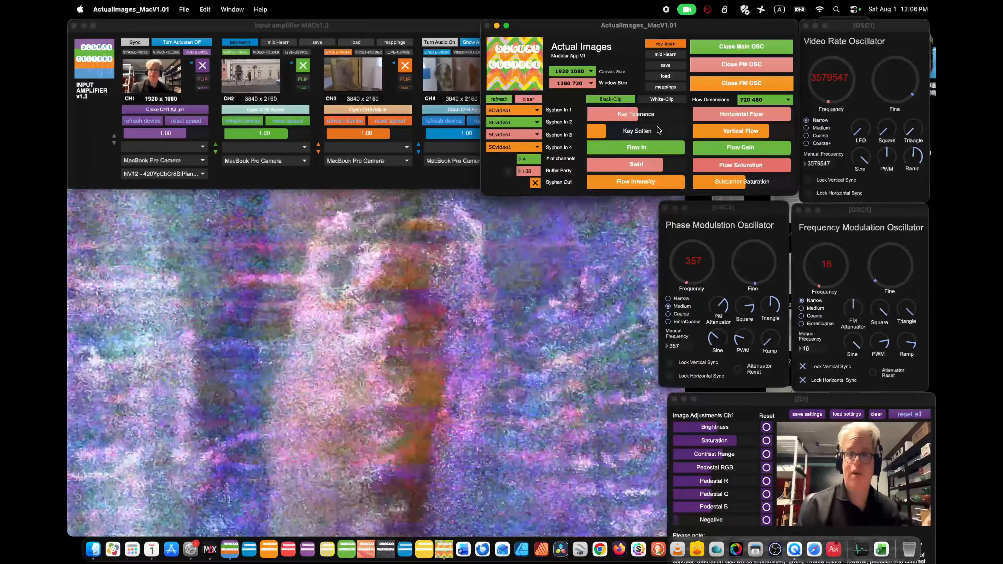
# Raise Key Soften to about half and Key Tolerance to about two thirds.
pyautogui.click(643, 132)
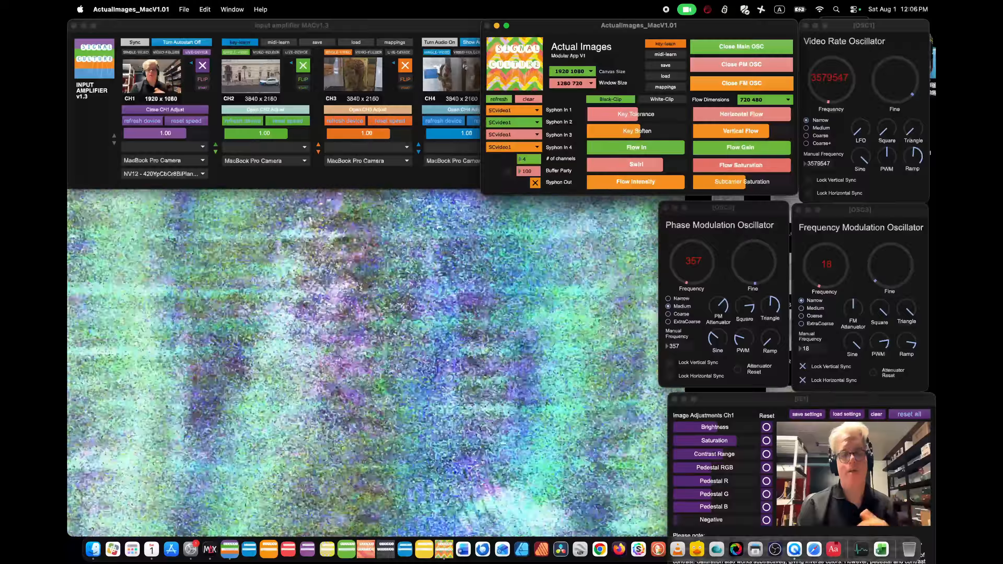
pyautogui.moveTo(641, 116); pyautogui.dragTo(651, 115)
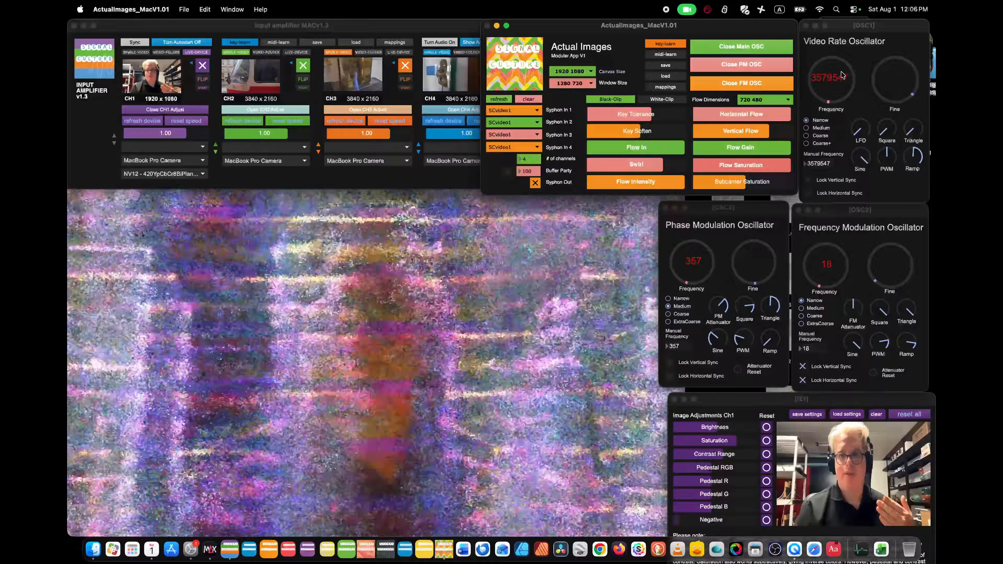
# Set the Video Rate Oscillator to 3579376 and the Phase Modulation Oscillator to 12377, each with vertical sync locked.
pyautogui.moveTo(844, 75); pyautogui.dragTo(844, 53)
pyautogui.moveTo(821, 164); pyautogui.dragTo(821, 156)
pyautogui.click(807, 180)
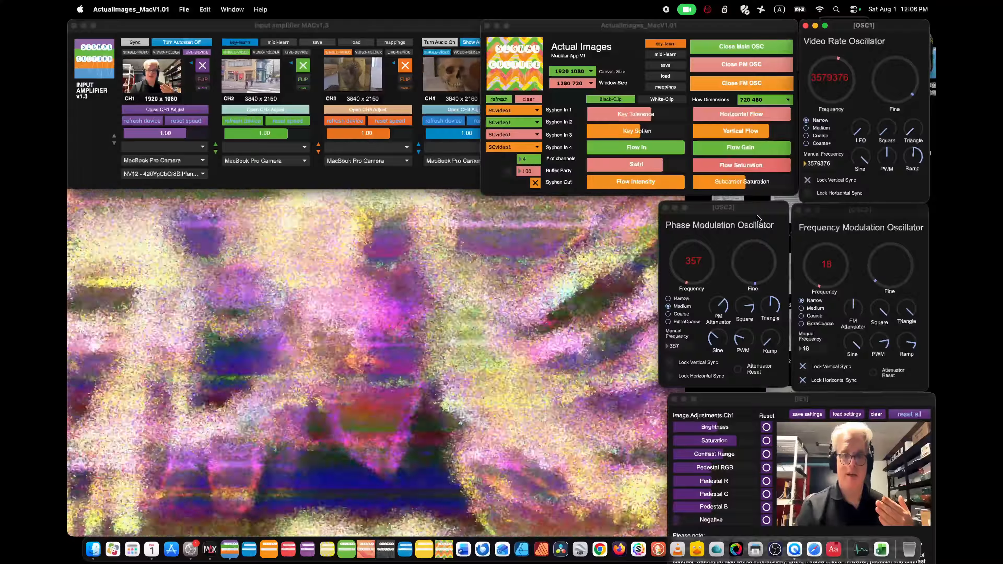
pyautogui.click(670, 362)
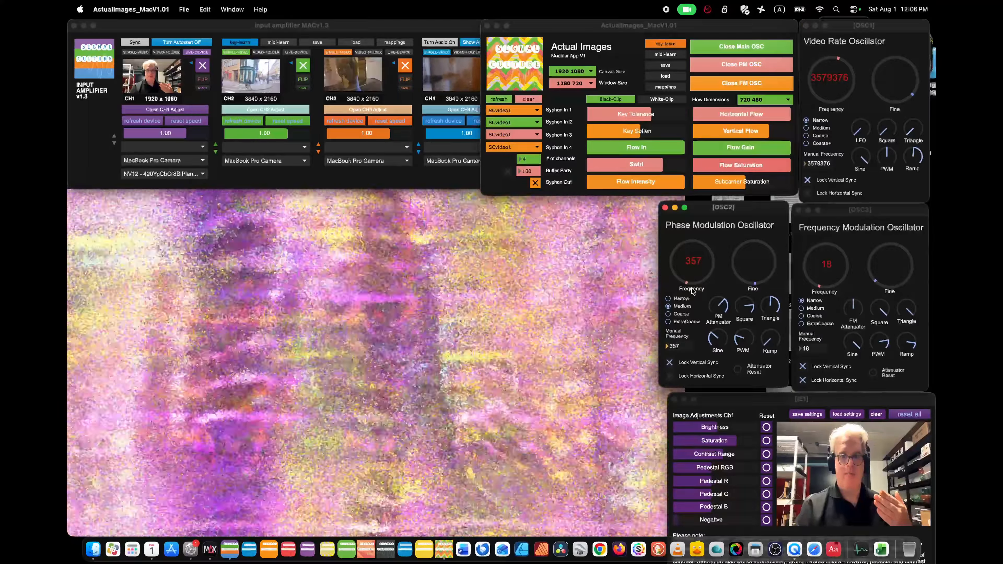
pyautogui.moveTo(688, 269); pyautogui.dragTo(688, 224)
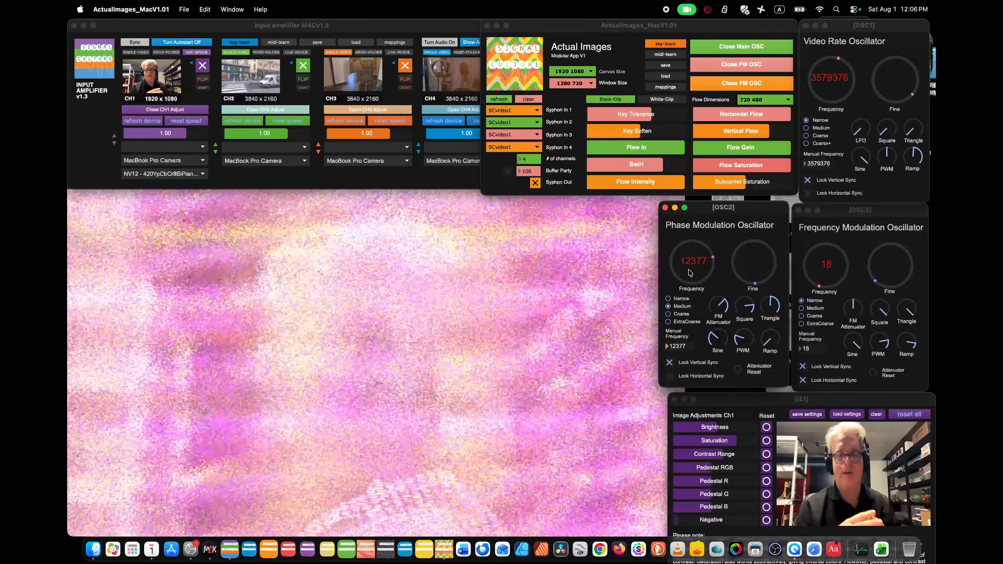
# Lower Flow Intensity to just over a third and reduce Horizontal Flow and Vertical Flow to about 20 percent.
pyautogui.click(623, 181)
pyautogui.click(738, 130)
pyautogui.moveTo(729, 120); pyautogui.dragTo(714, 121)
pyautogui.click(715, 129)
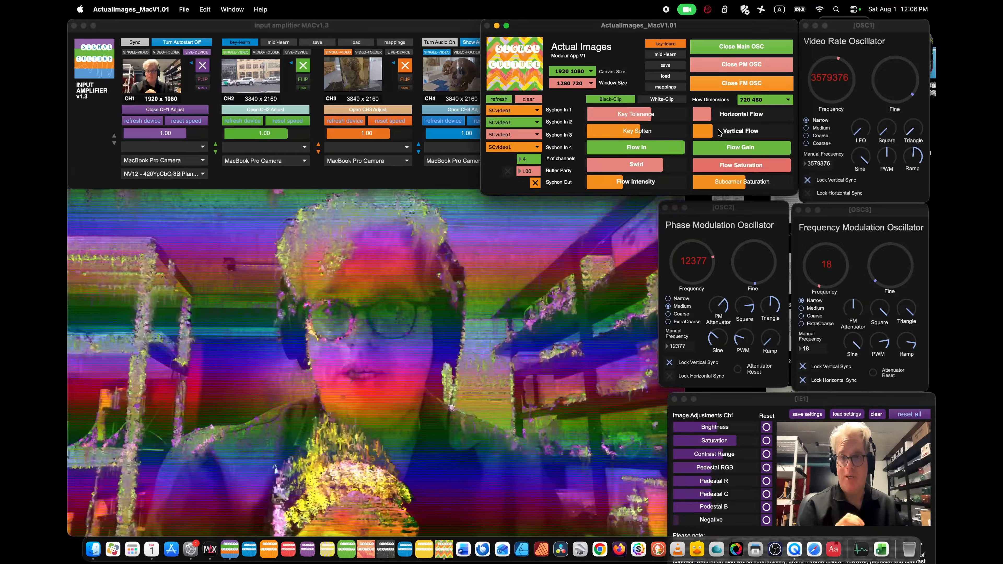
# Set Flow Dimensions to 320 240 and raise Horizontal Flow to nearly two thirds and Vertical Flow to about a quarter.
pyautogui.click(768, 100)
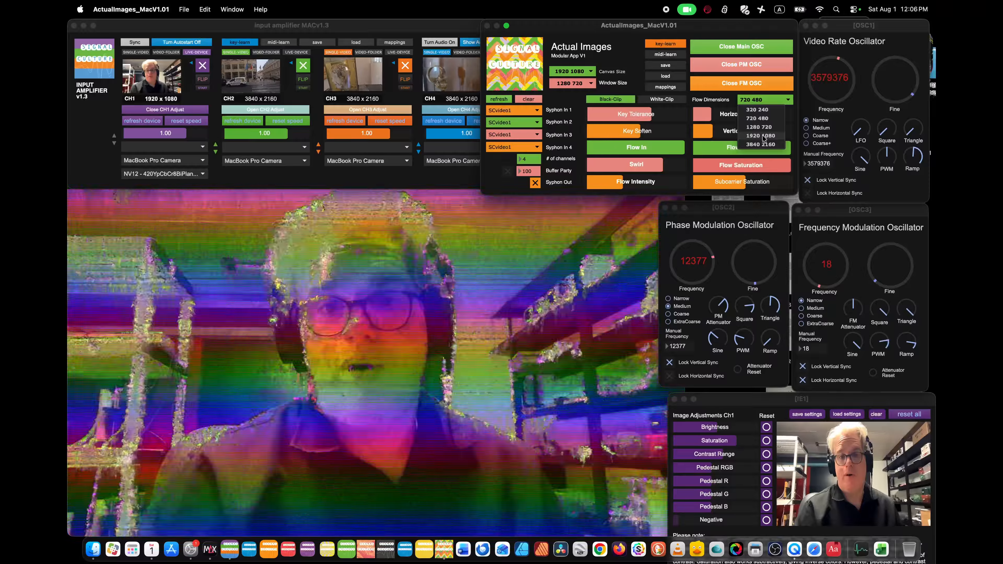
pyautogui.click(756, 111)
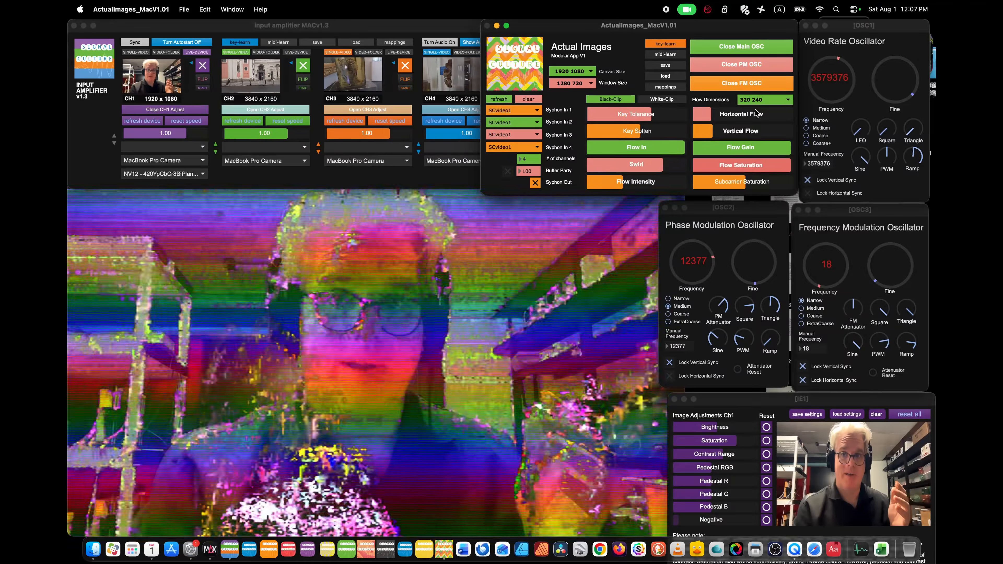
pyautogui.click(755, 114)
pyautogui.click(757, 131)
pyautogui.moveTo(759, 132); pyautogui.dragTo(719, 132)
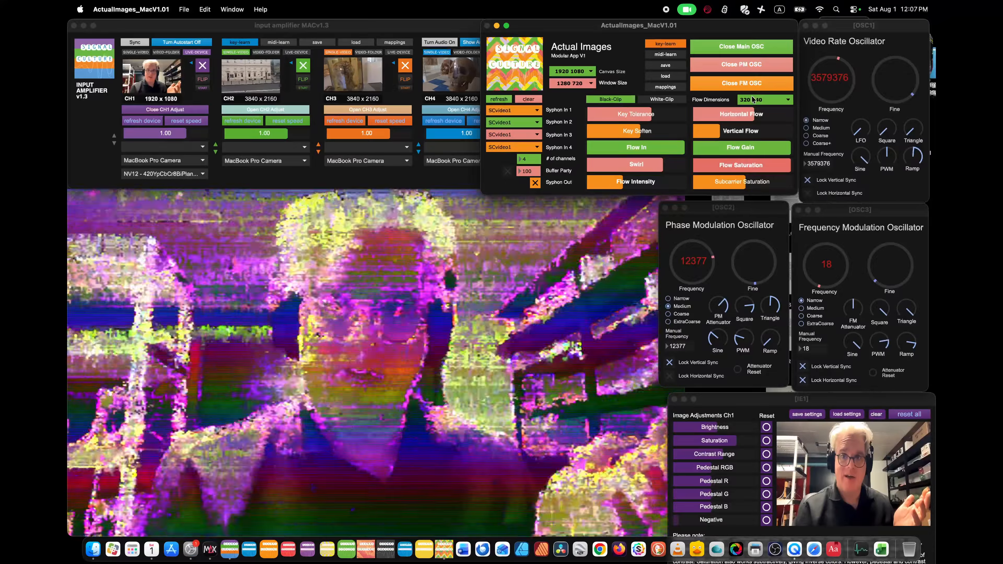
# Change Flow Dimensions to 720 480 and then to 1920 1080 to compare the flow effect.
pyautogui.click(753, 100)
pyautogui.click(751, 121)
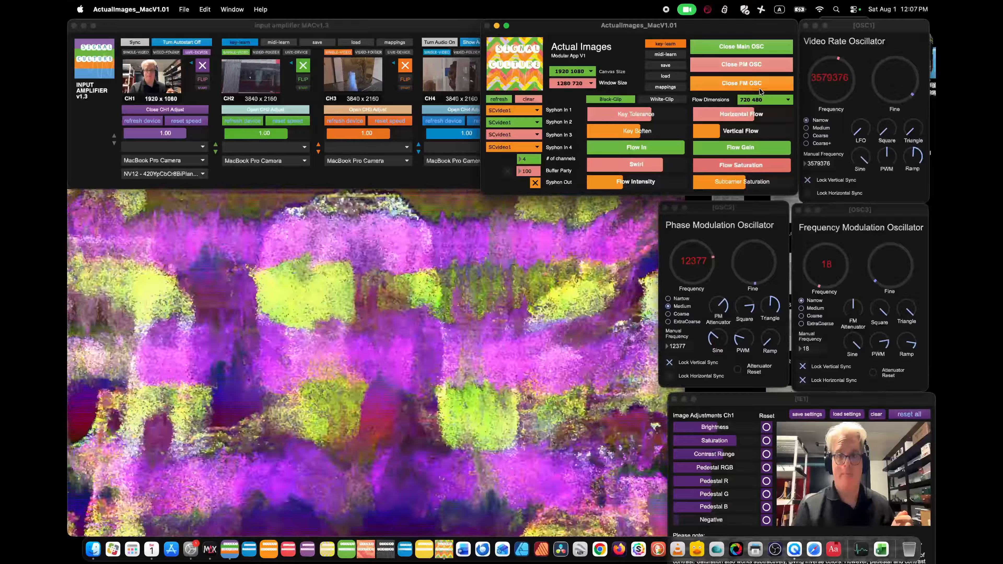
pyautogui.click(763, 100)
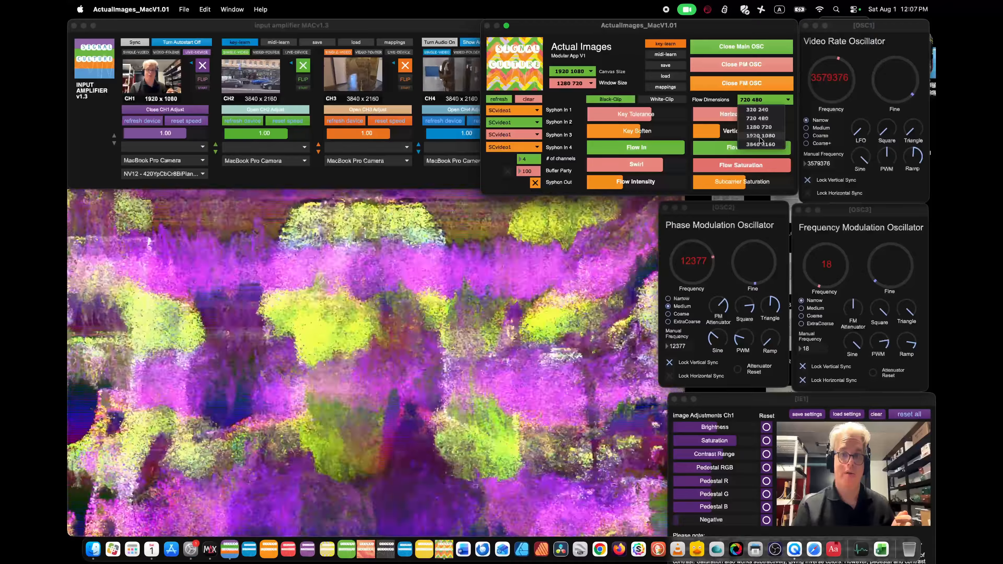
pyautogui.click(761, 136)
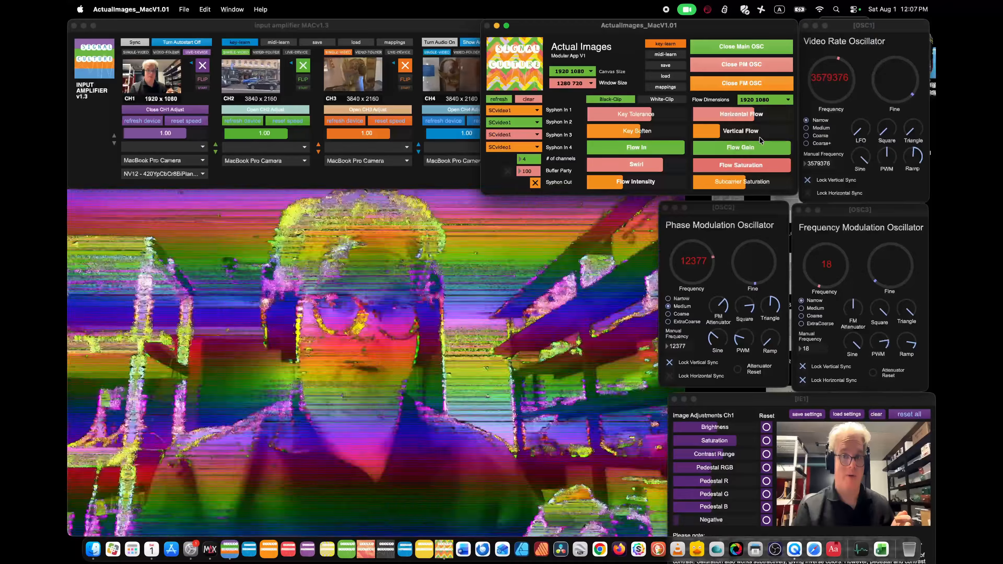